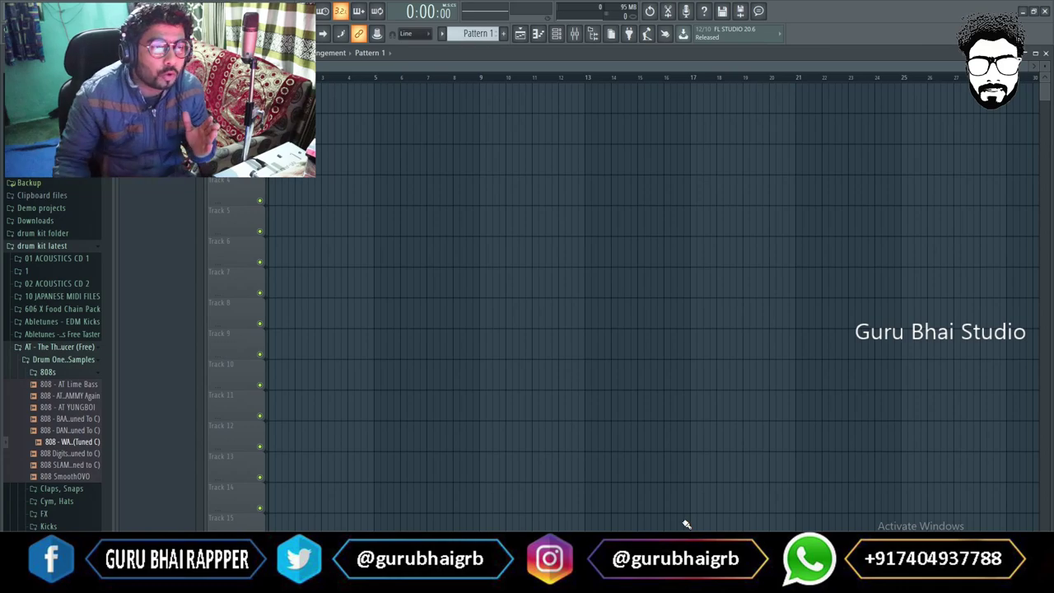
left_click(574, 33)
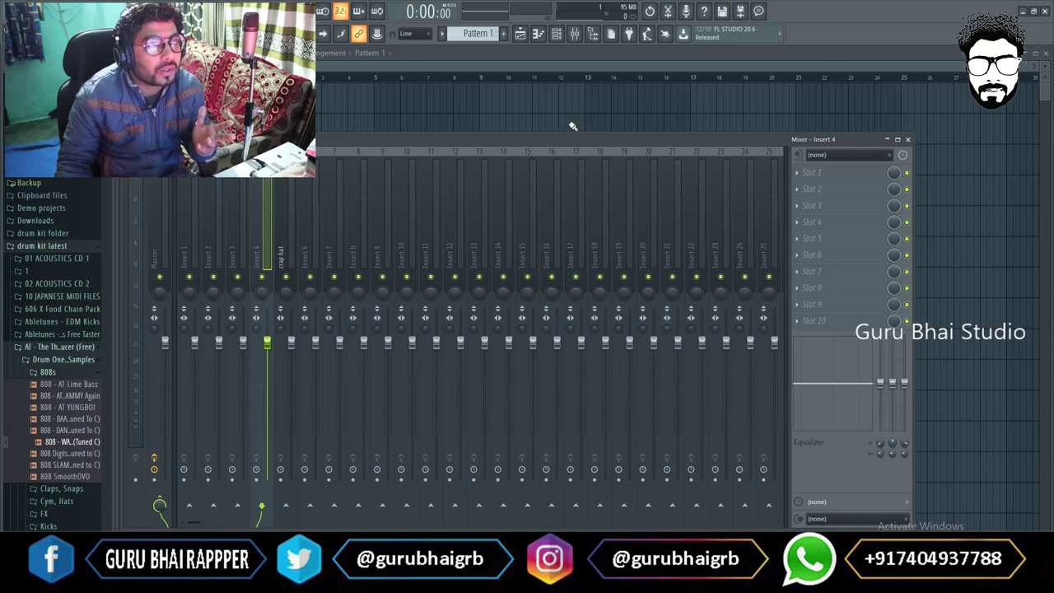
left_click(1033, 11)
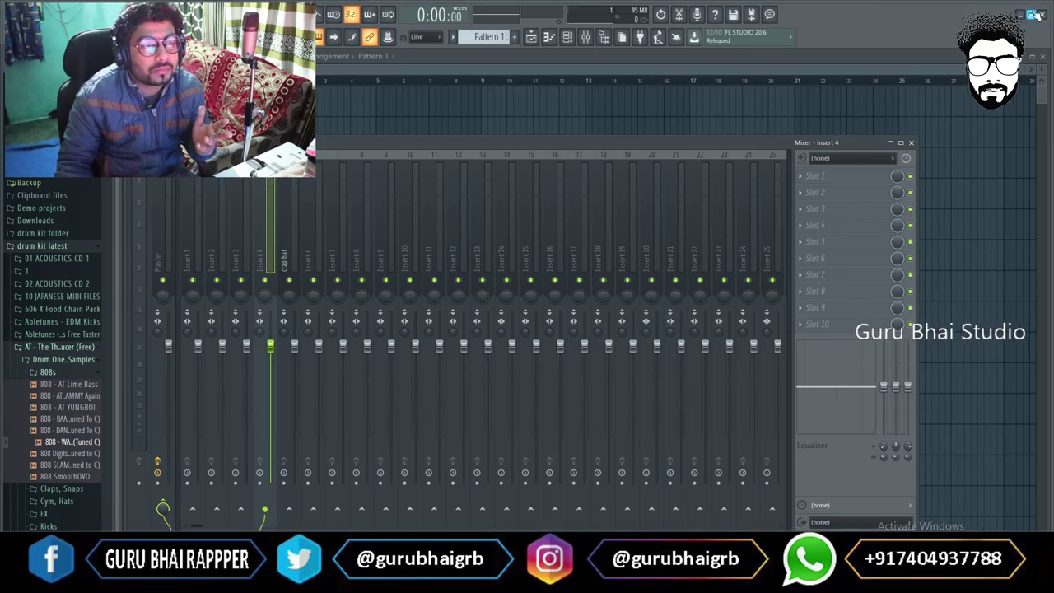
left_click(911, 142)
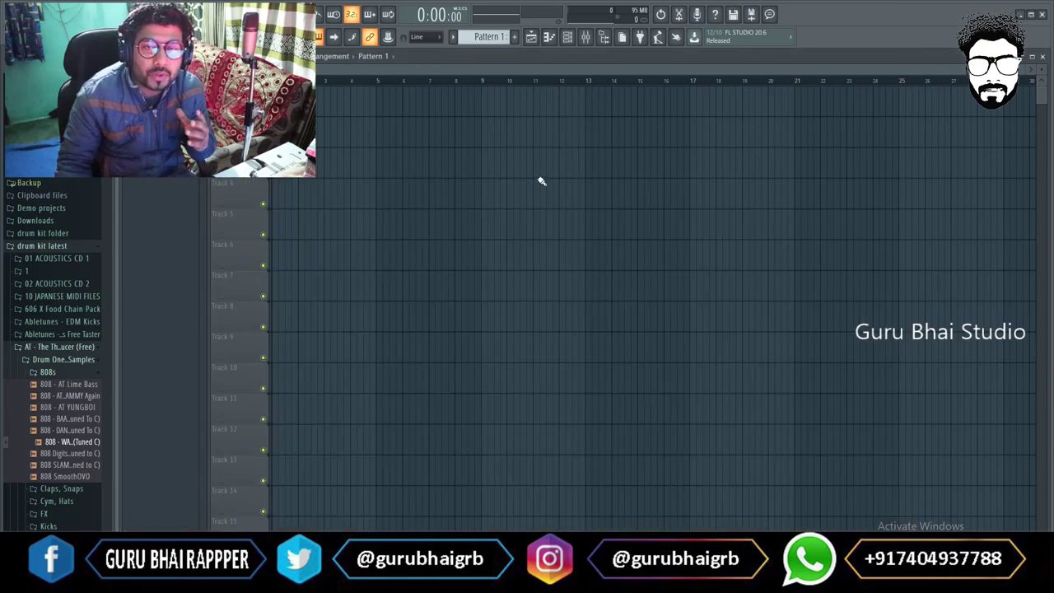
- Open the channel rack and inspect the Kick channel's sampler settings and volume envelope
left_click(568, 37)
left_click_drag(345, 101, 504, 137)
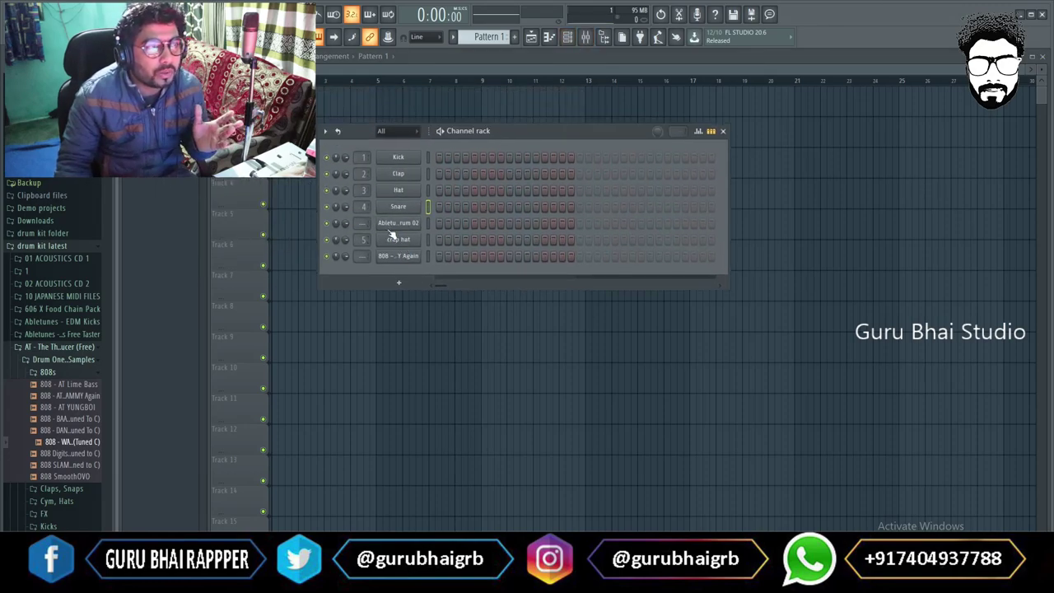
left_click(410, 161)
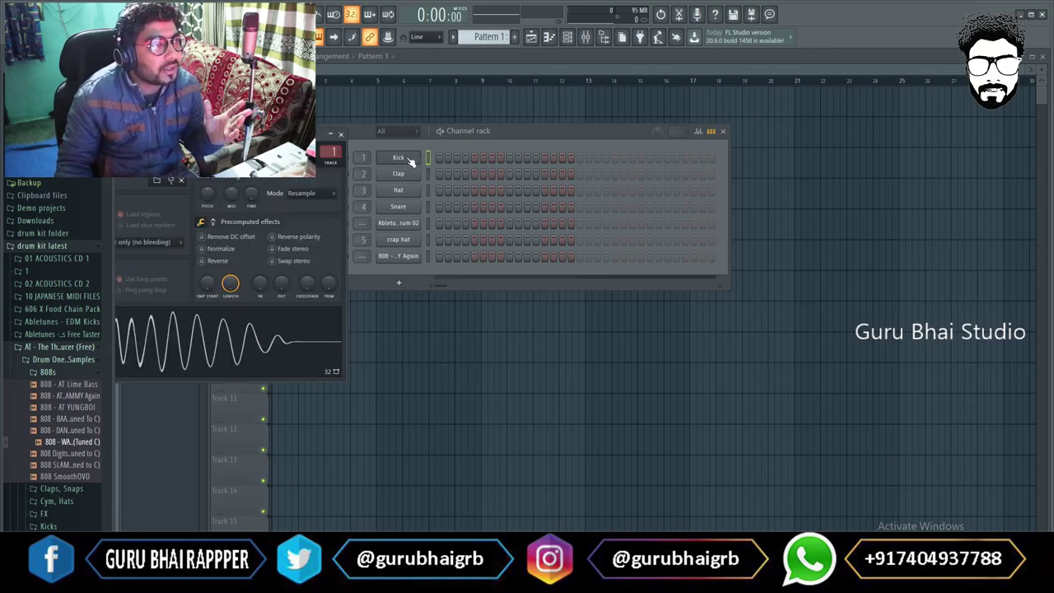
left_click(341, 134)
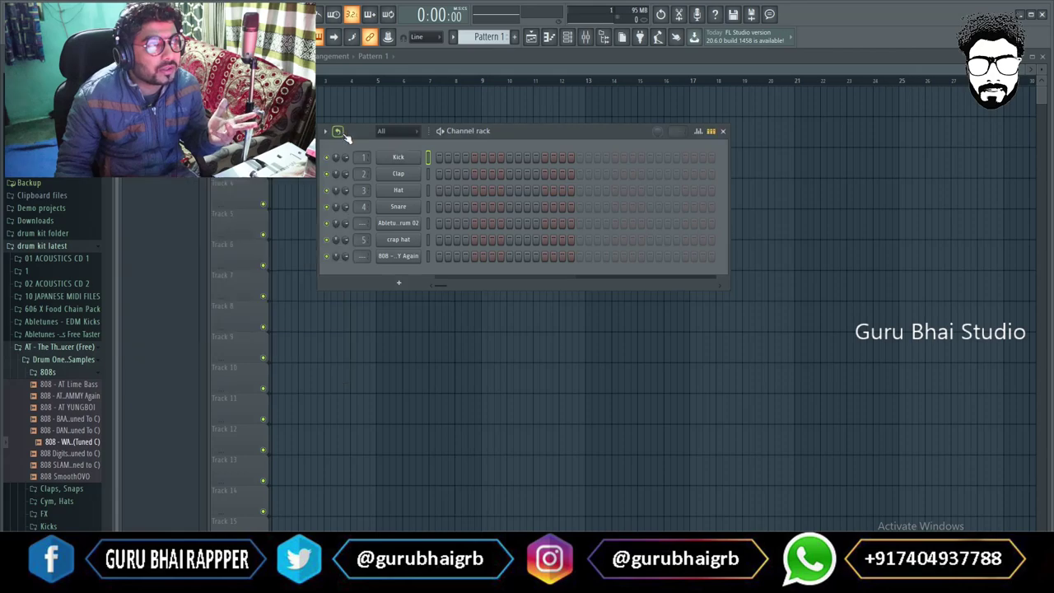
left_click(400, 159)
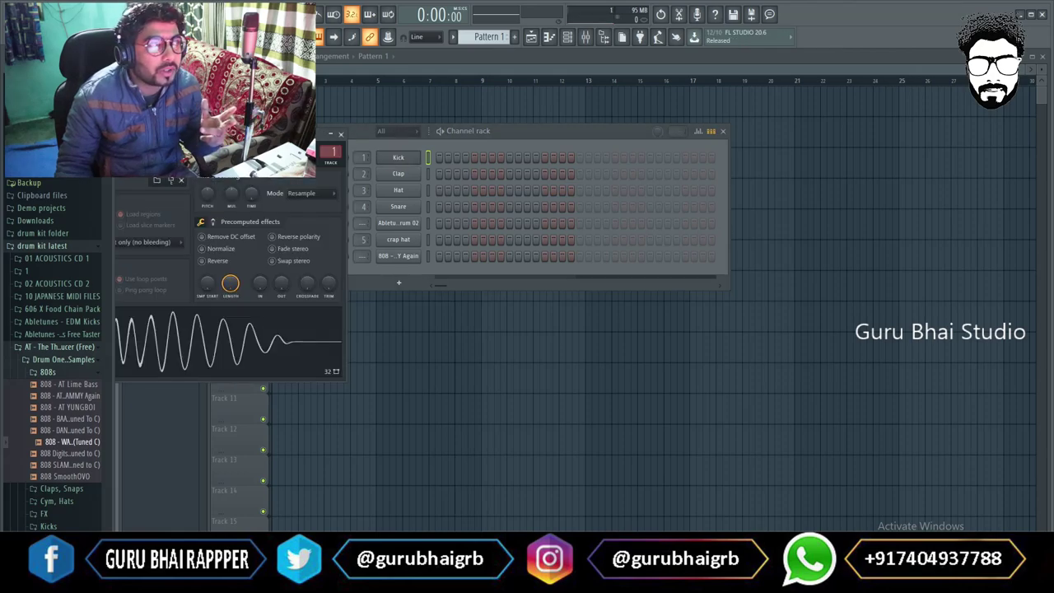
left_click_drag(228, 136, 589, 159)
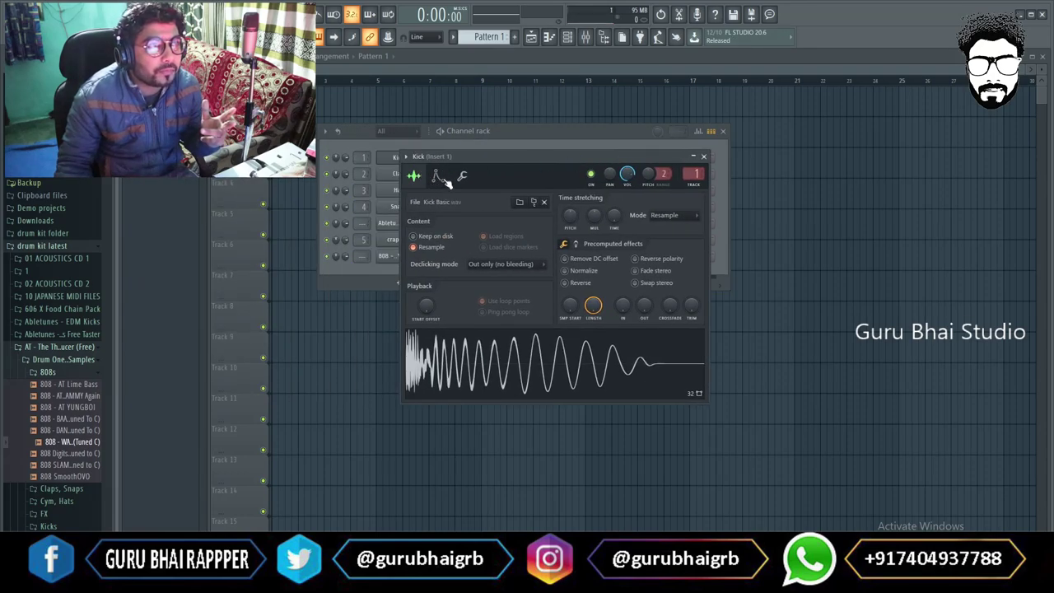
left_click(437, 177)
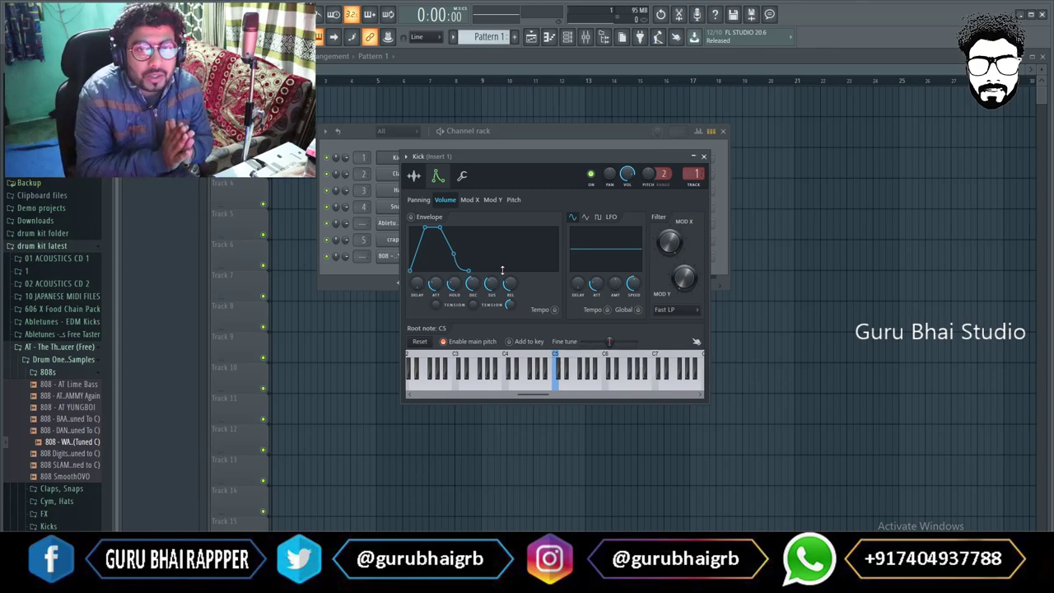
left_click(702, 158)
- Audition the Abletunes Bassdrum 02 channel at note C5 from its envelope settings
left_click(398, 223)
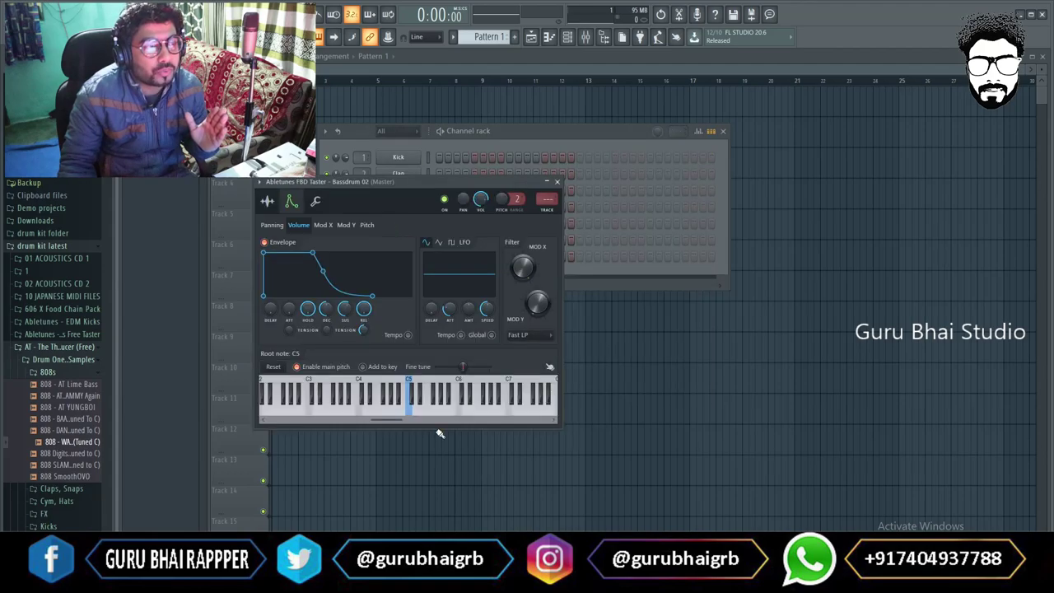
left_click(410, 405)
left_click(410, 405)
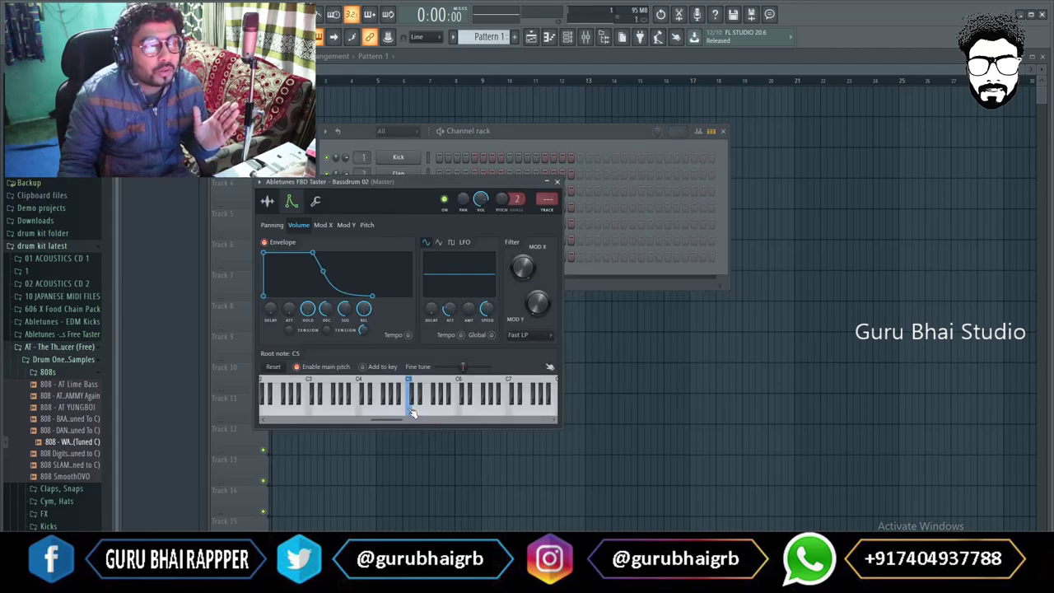
left_click_drag(386, 187, 630, 219)
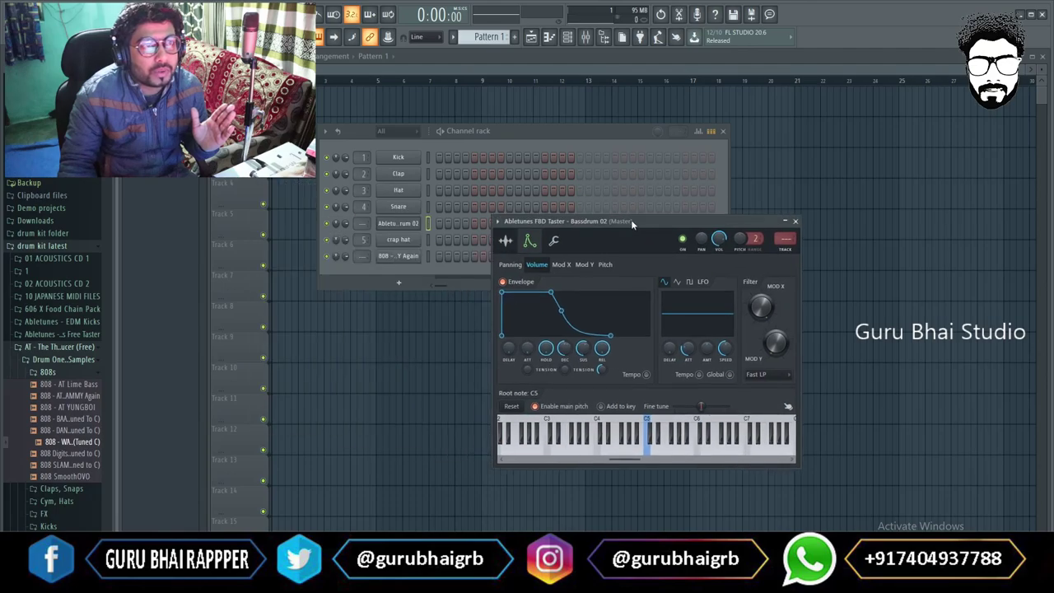
left_click(796, 221)
- Audition the crap hat channel from the keyboard in its envelope settings
left_click(398, 239)
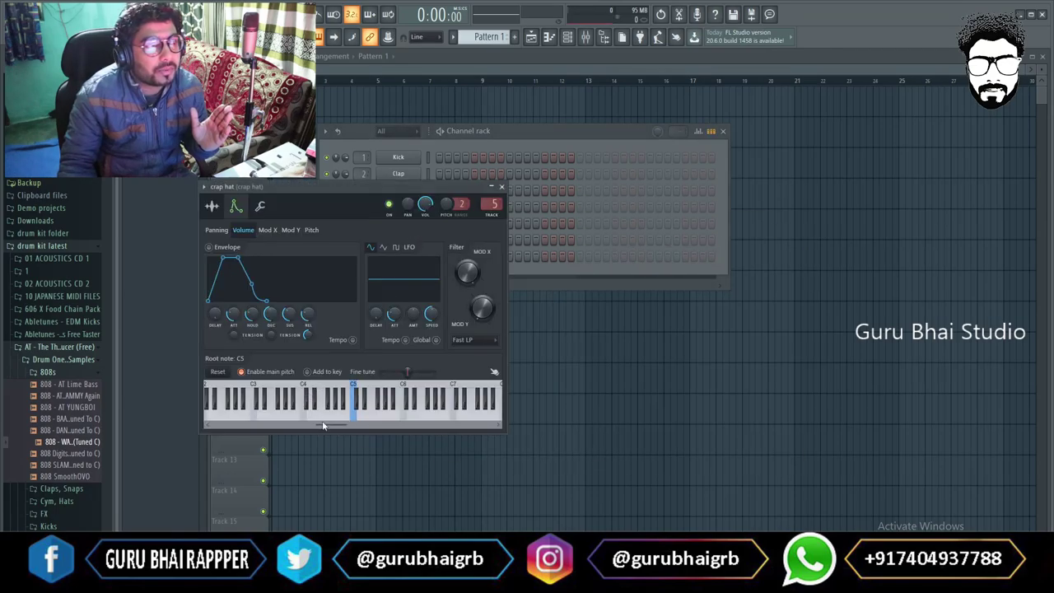
left_click(346, 405)
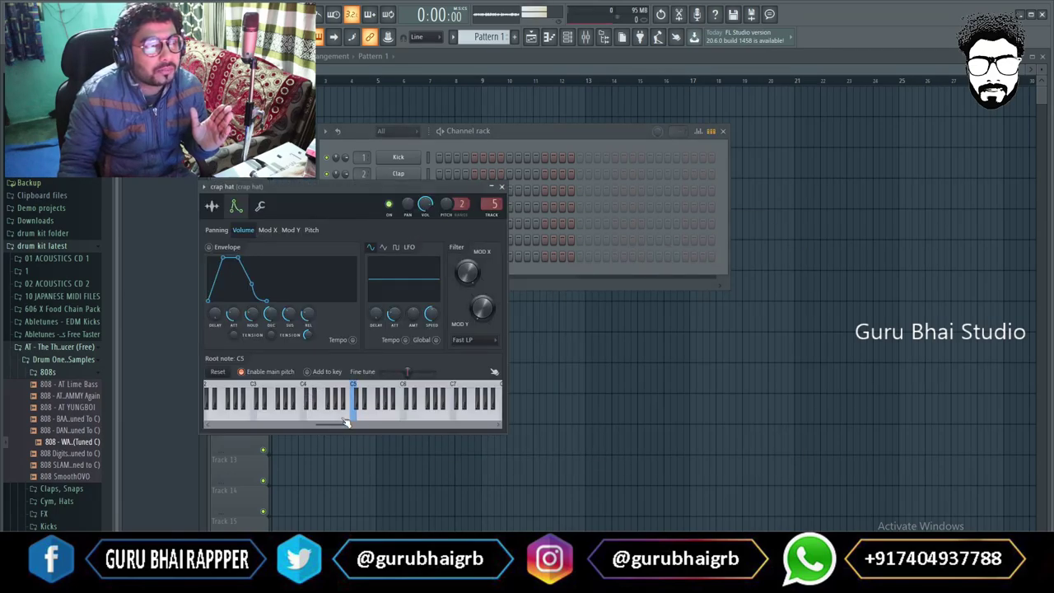
left_click(501, 187)
- Inspect the Hat channel's sample settings and volume envelope
left_click(402, 190)
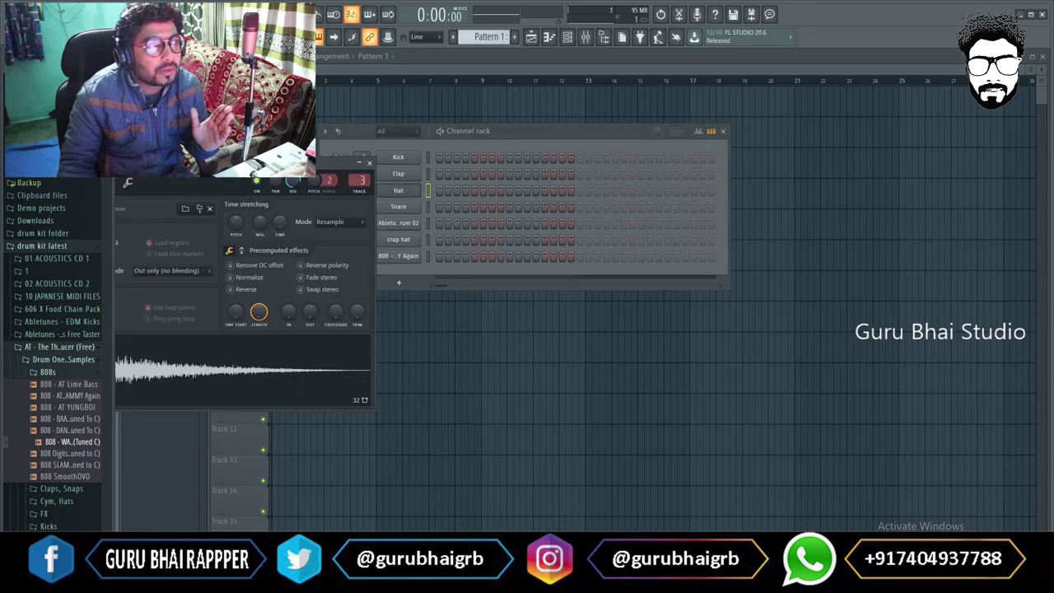
left_click_drag(328, 162, 611, 176)
left_click(390, 200)
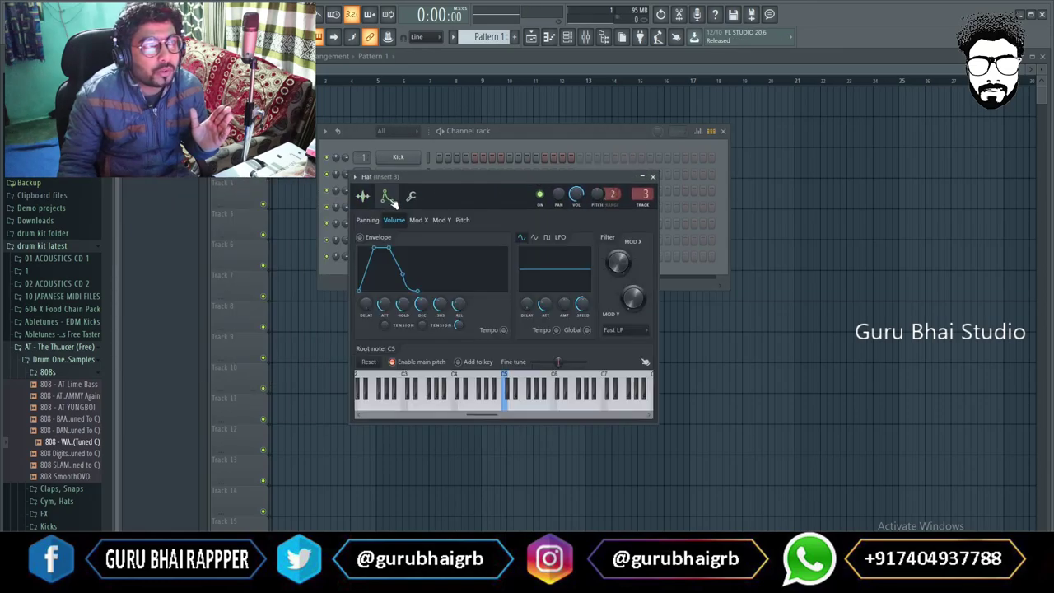
left_click(652, 177)
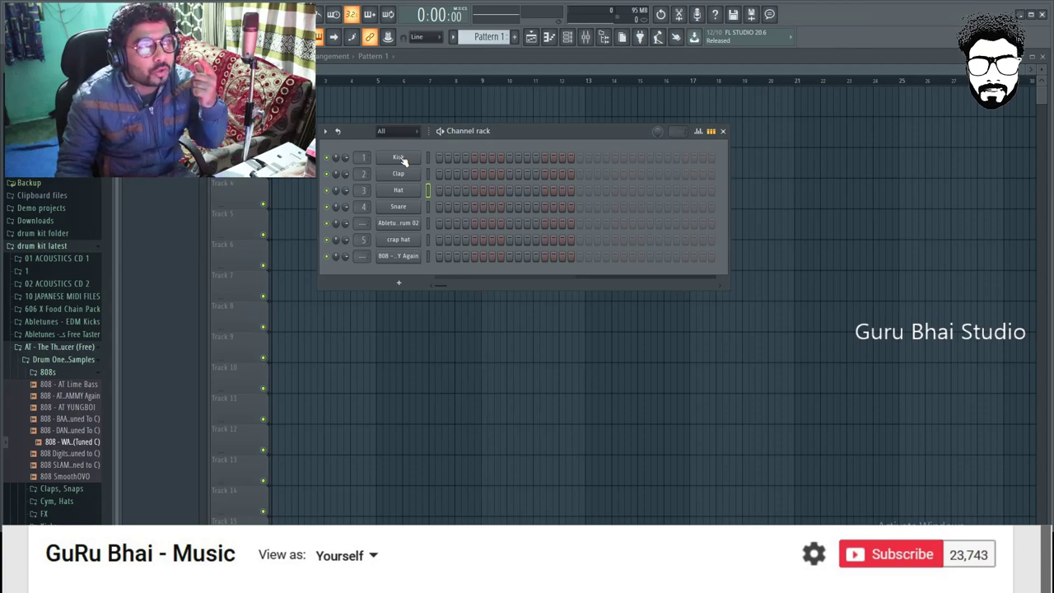
- Audition the Kick at C5, and lengthen and shorten its volume envelope's attack
left_click(399, 157)
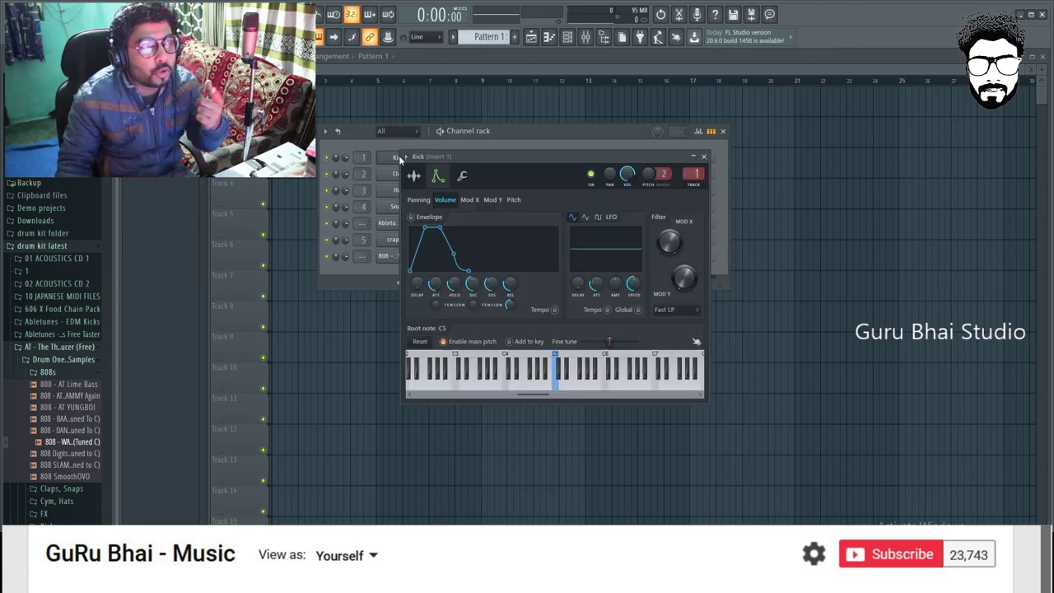
left_click(557, 387)
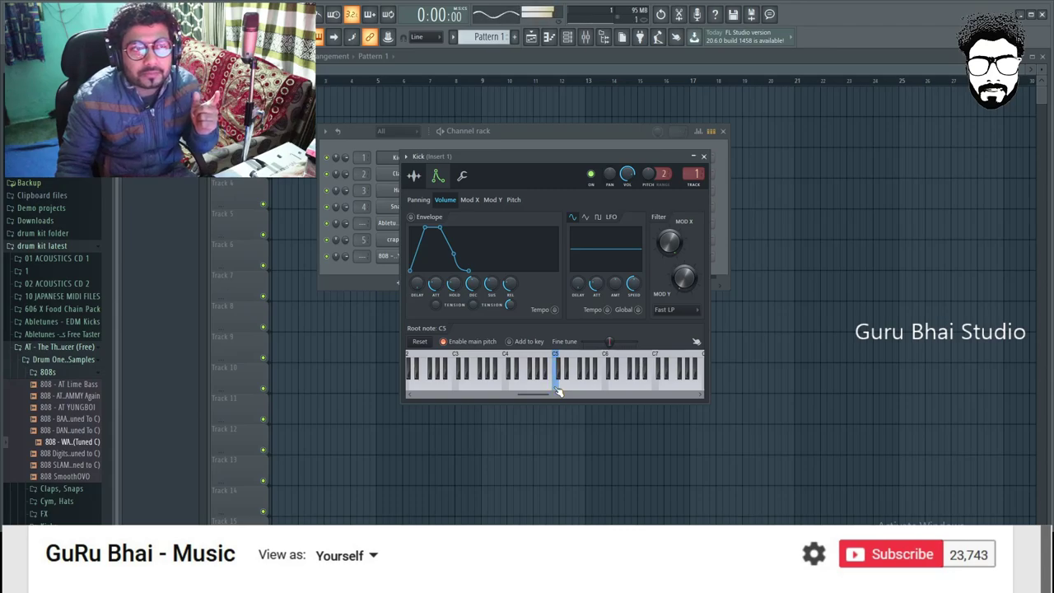
left_click(557, 387)
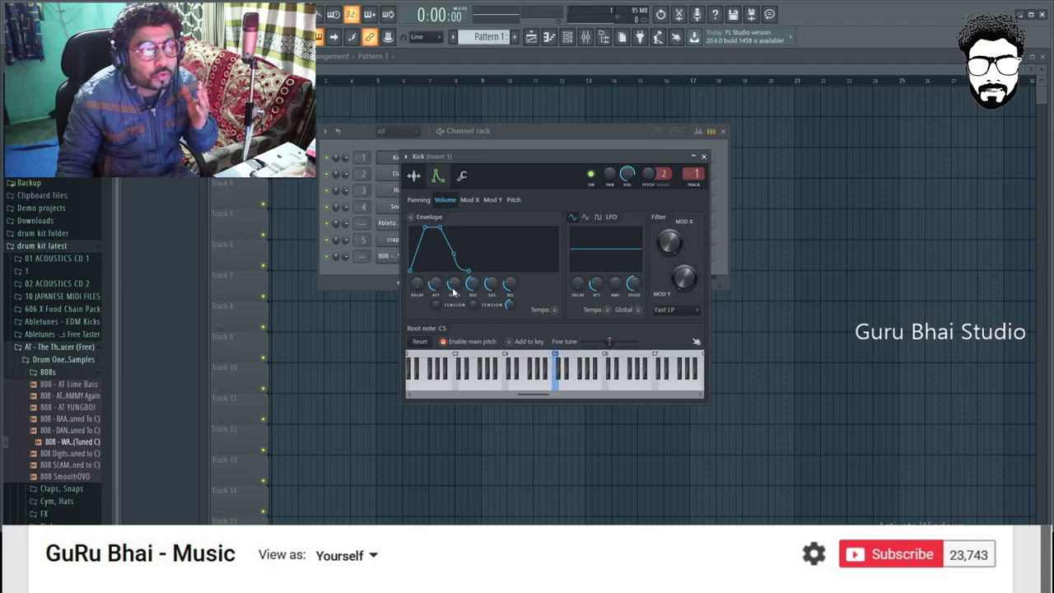
left_click_drag(436, 285, 435, 283)
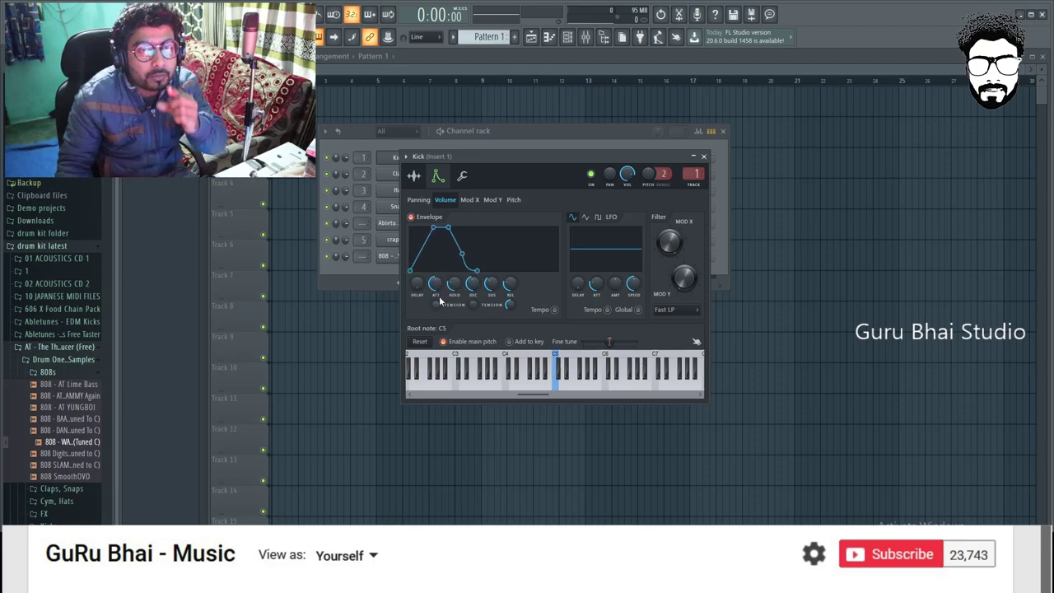
left_click_drag(435, 284, 435, 290)
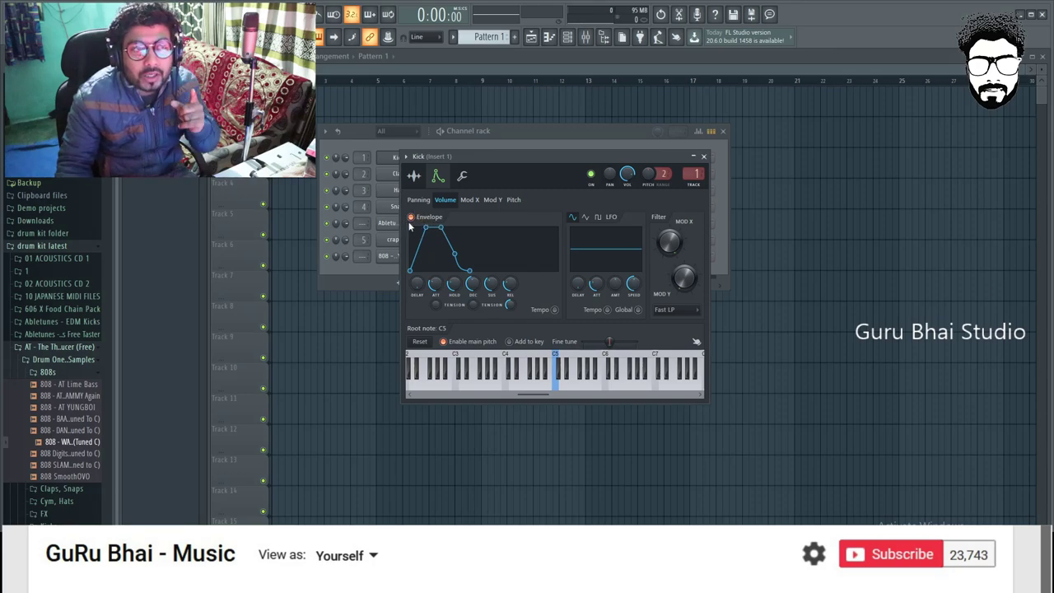
left_click(703, 155)
- Open the Clap channel's volume envelope and activate it by lengthening and shortening the attack
left_click(414, 174)
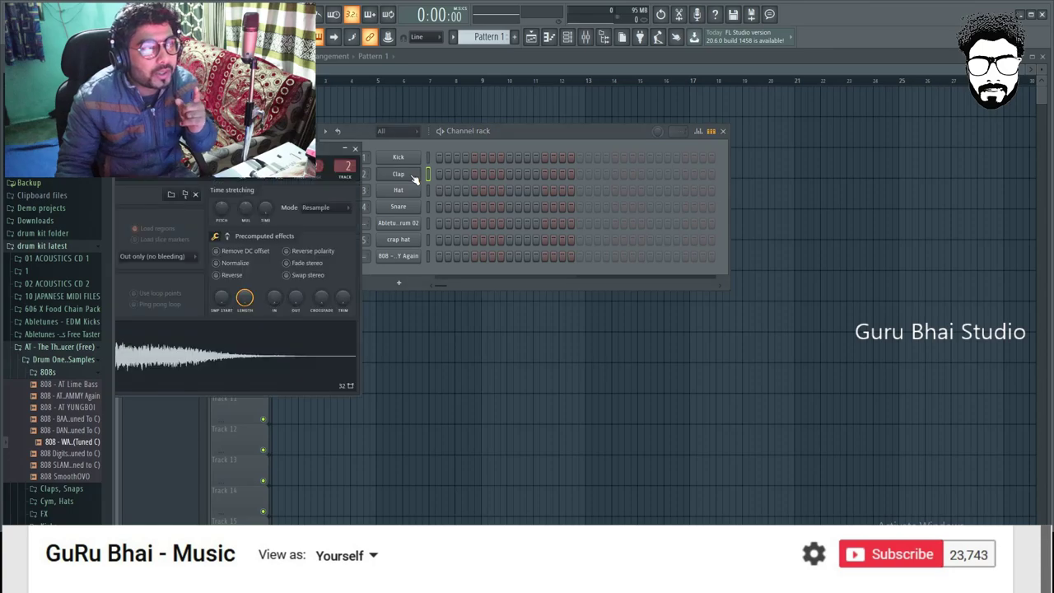
left_click_drag(416, 176, 649, 159)
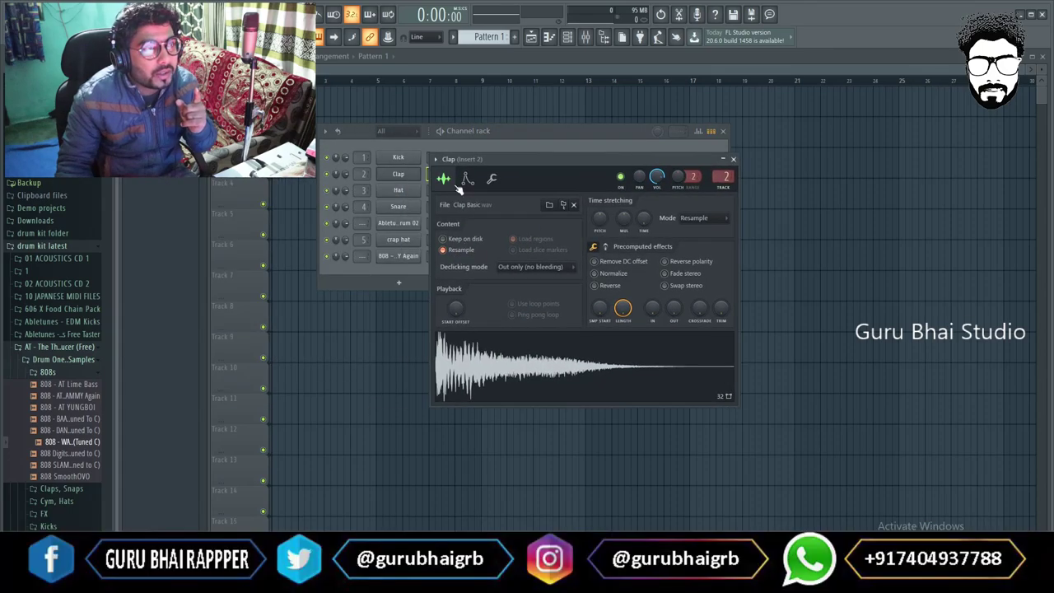
left_click(468, 178)
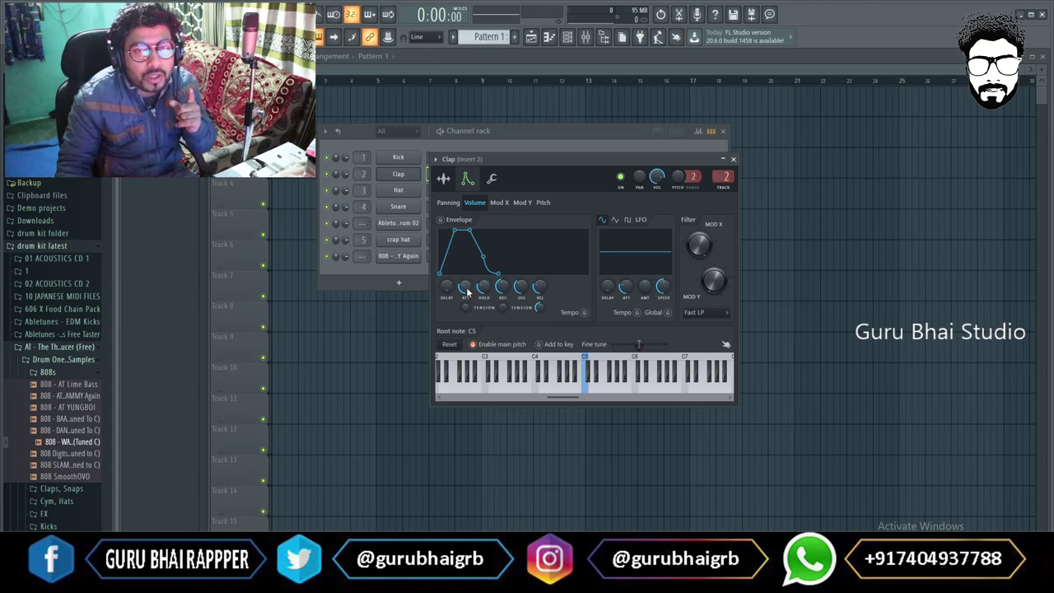
left_click_drag(466, 288, 466, 285)
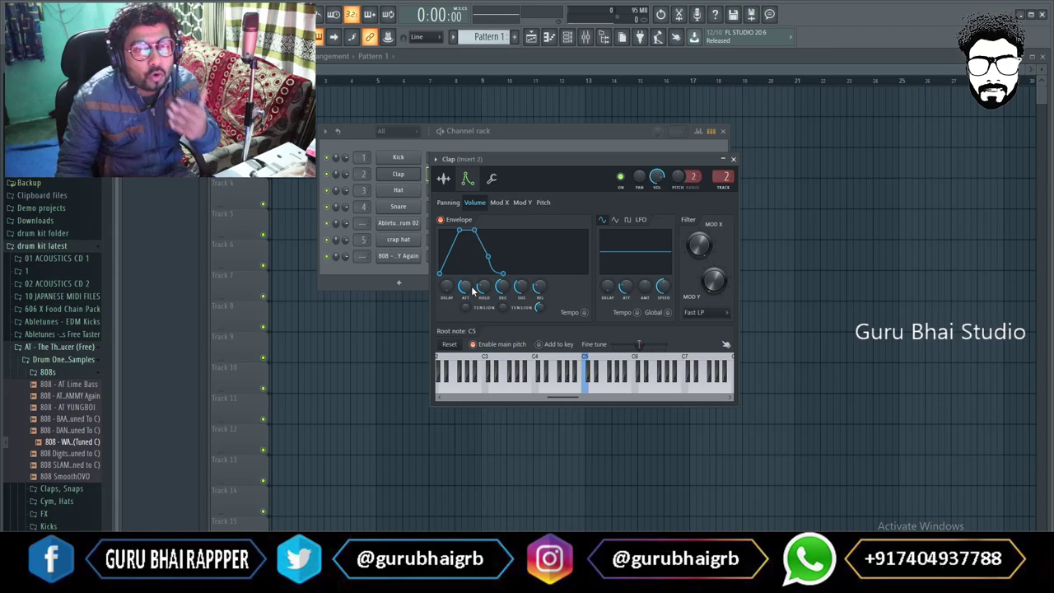
left_click_drag(465, 286, 465, 290)
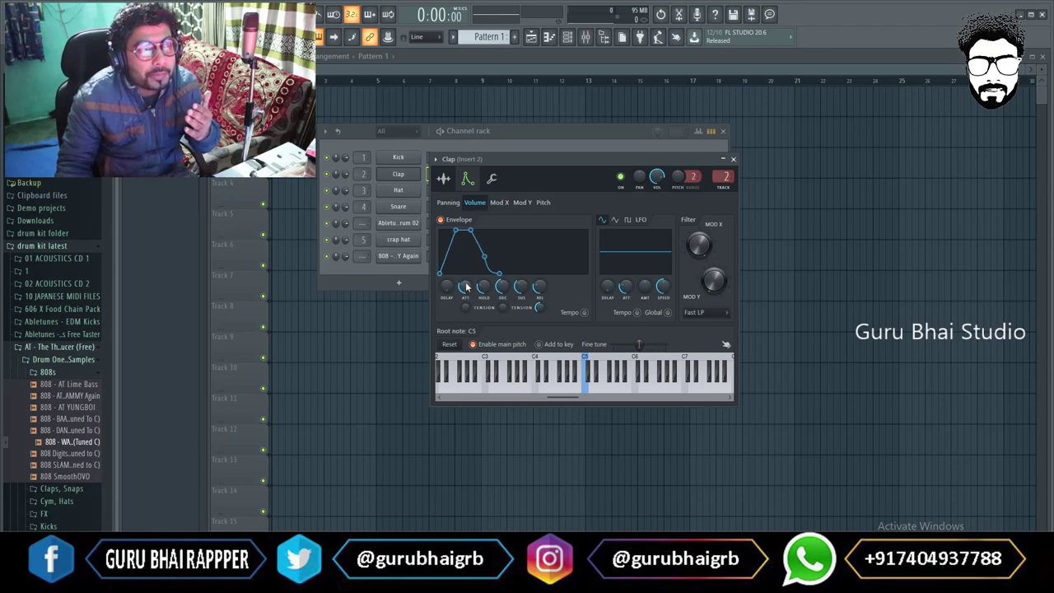
- Toggle the Clap's volume envelope off and on, and try a longer attack and hold
left_click(441, 219)
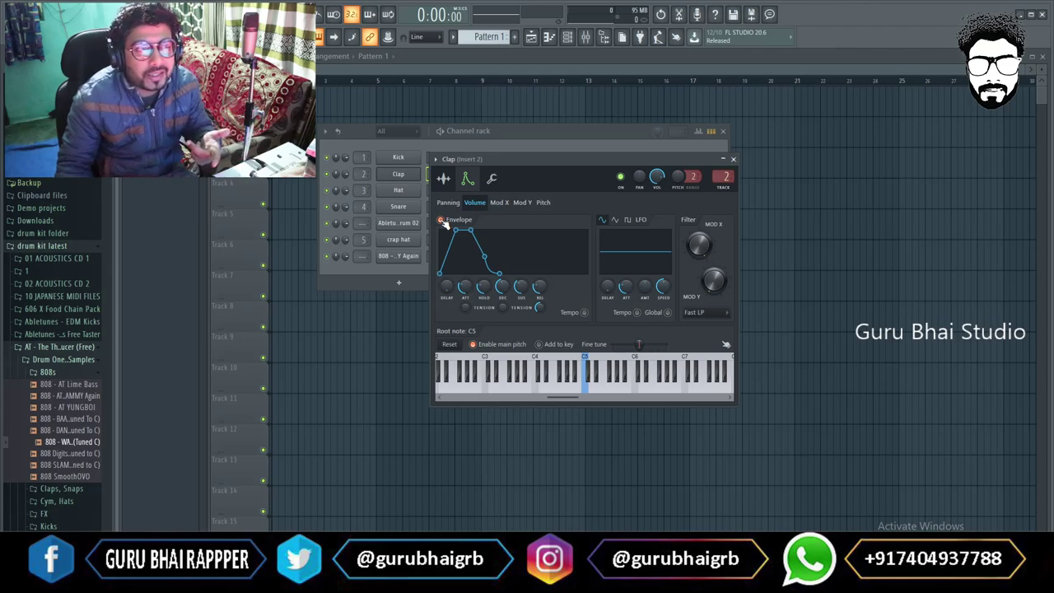
left_click(441, 220)
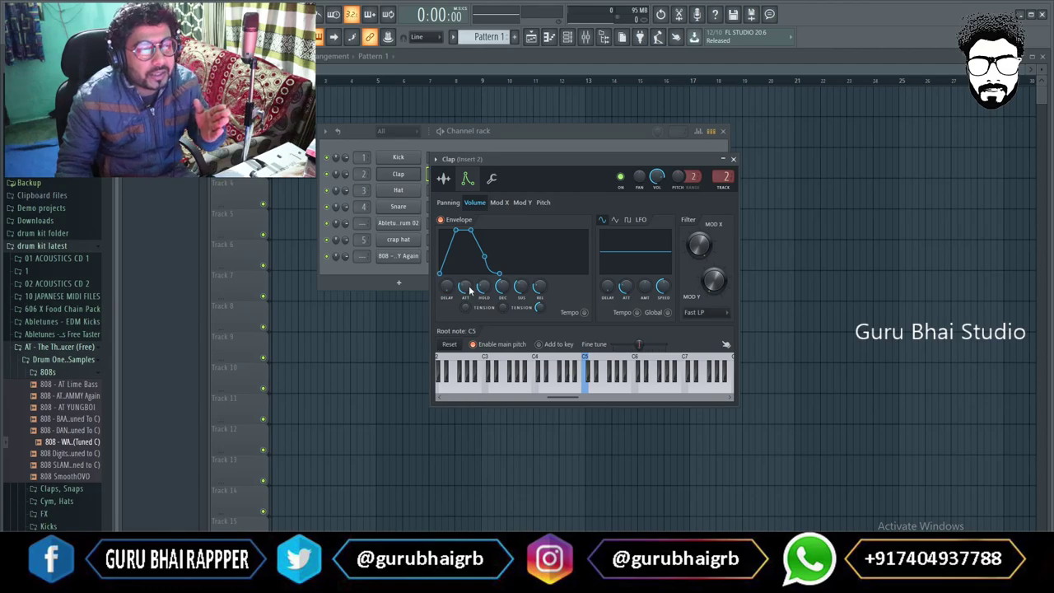
left_click_drag(470, 290, 470, 289)
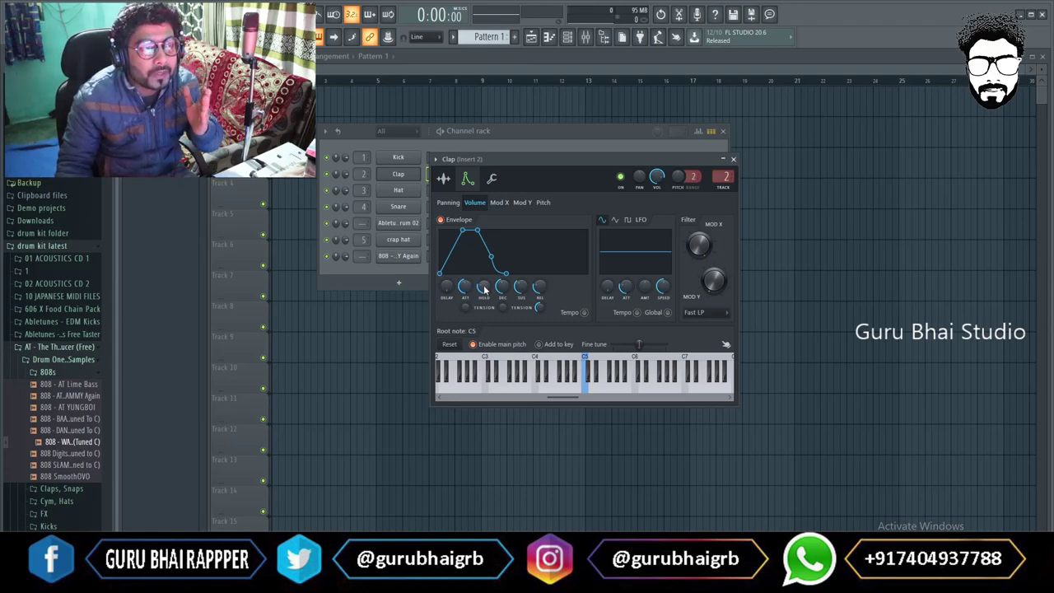
left_click_drag(484, 288, 484, 288)
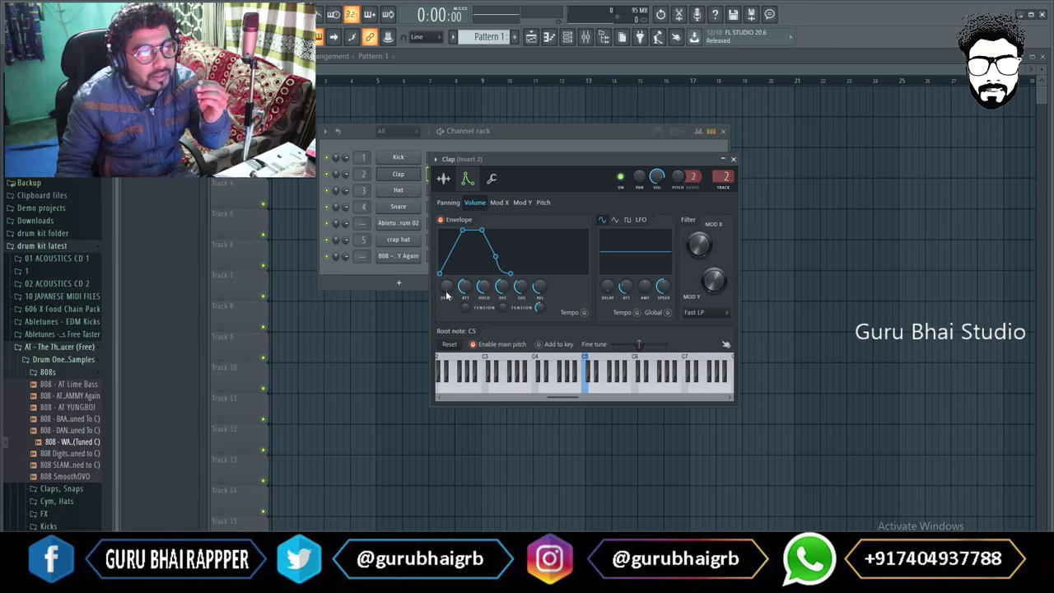
- Reduce the Clap volume envelope's attack to its minimum and adjust its hold to a longer time
left_click_drag(464, 286, 464, 306)
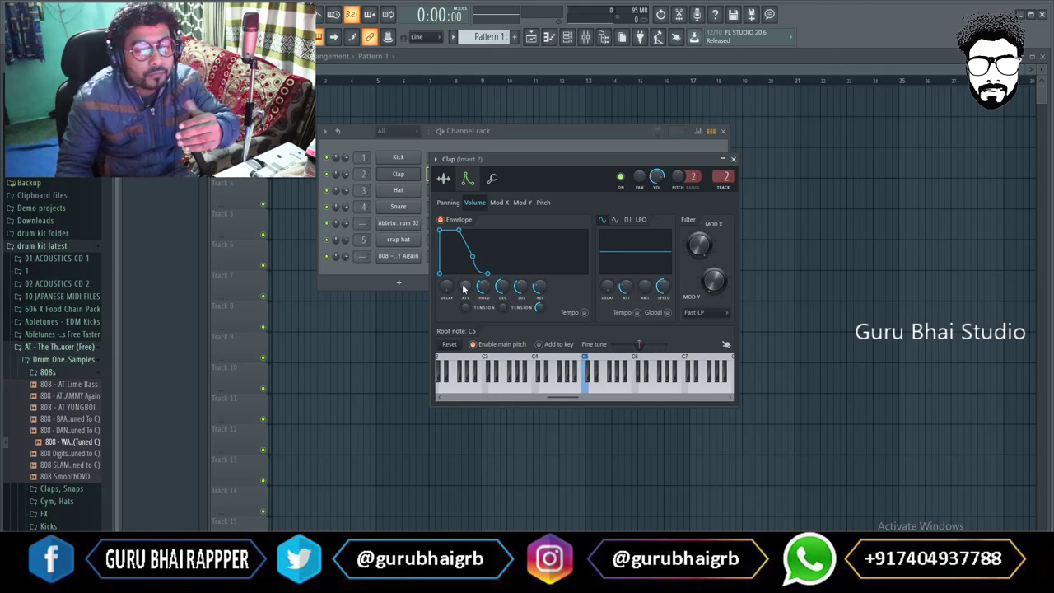
left_click_drag(482, 285, 482, 295)
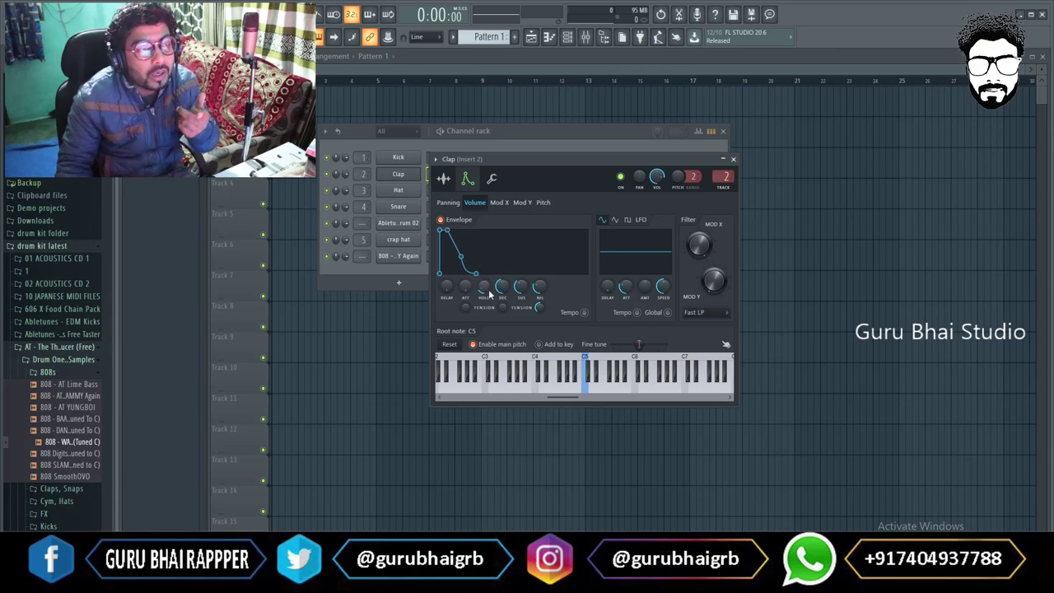
left_click_drag(483, 288, 482, 290)
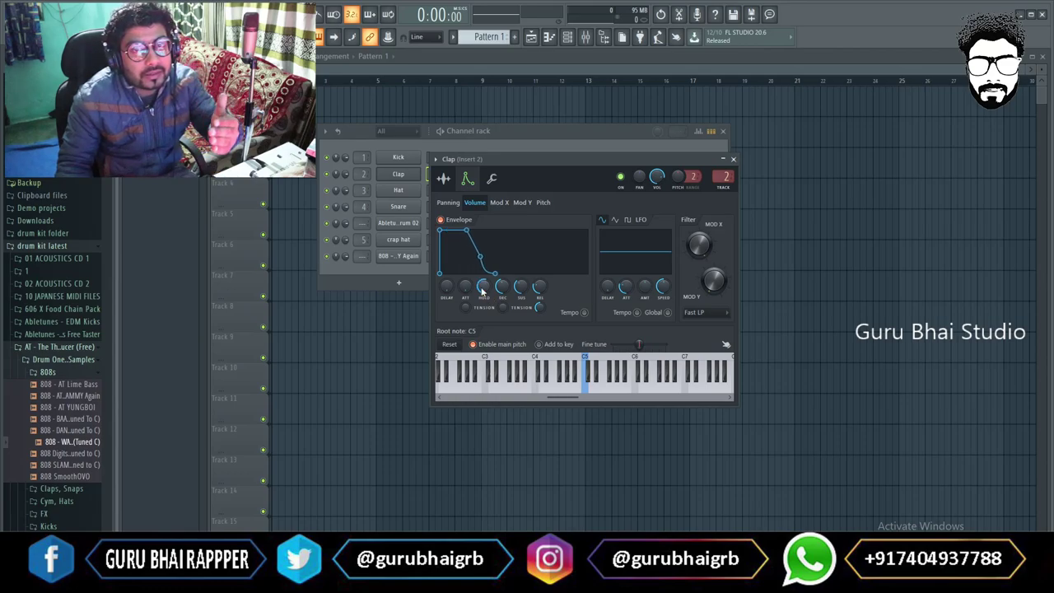
left_click_drag(482, 290, 482, 285)
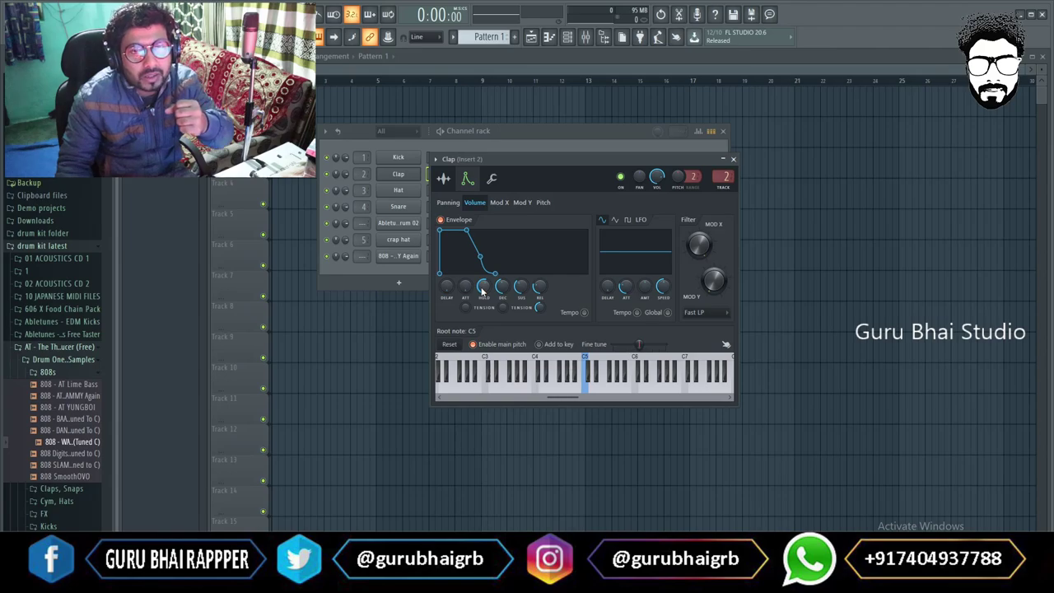
- Shorten the Clap volume envelope's hold slightly, lengthen its decay and release, and fine-tune its sustain
left_click_drag(482, 292, 482, 303)
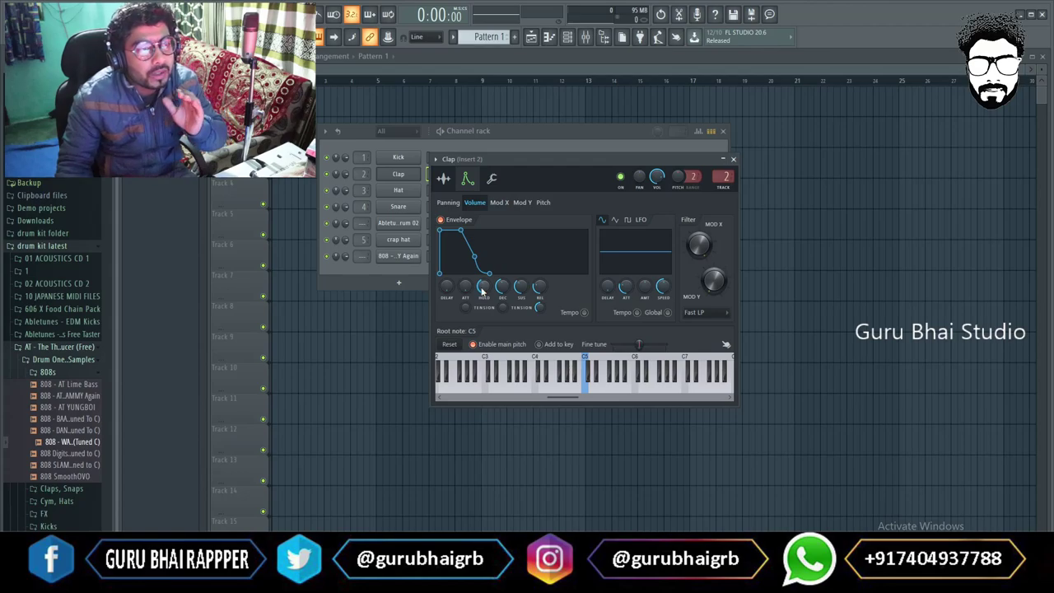
left_click_drag(502, 286, 502, 274)
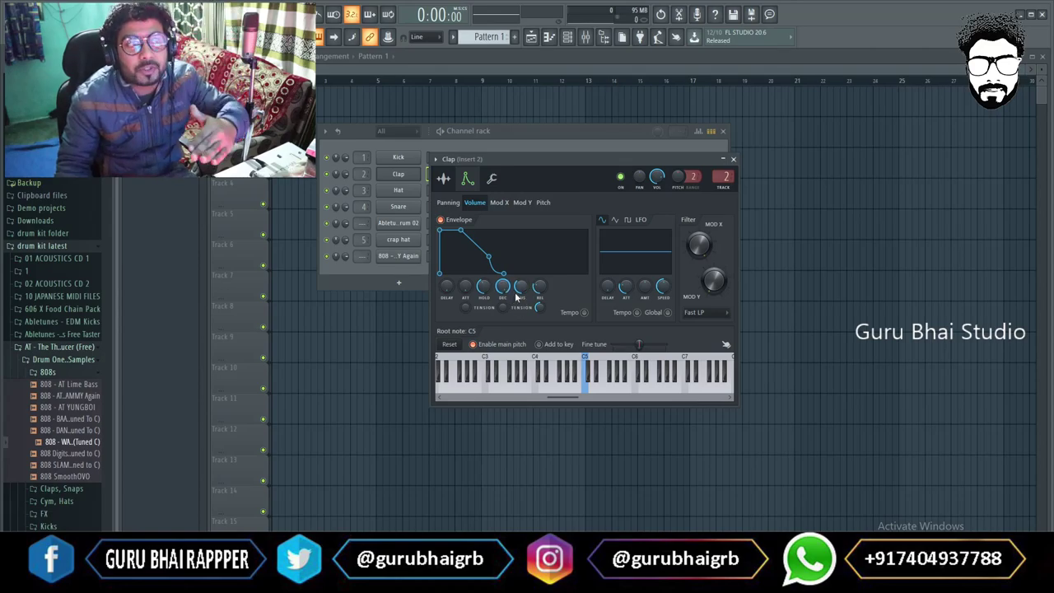
left_click_drag(518, 293, 520, 291)
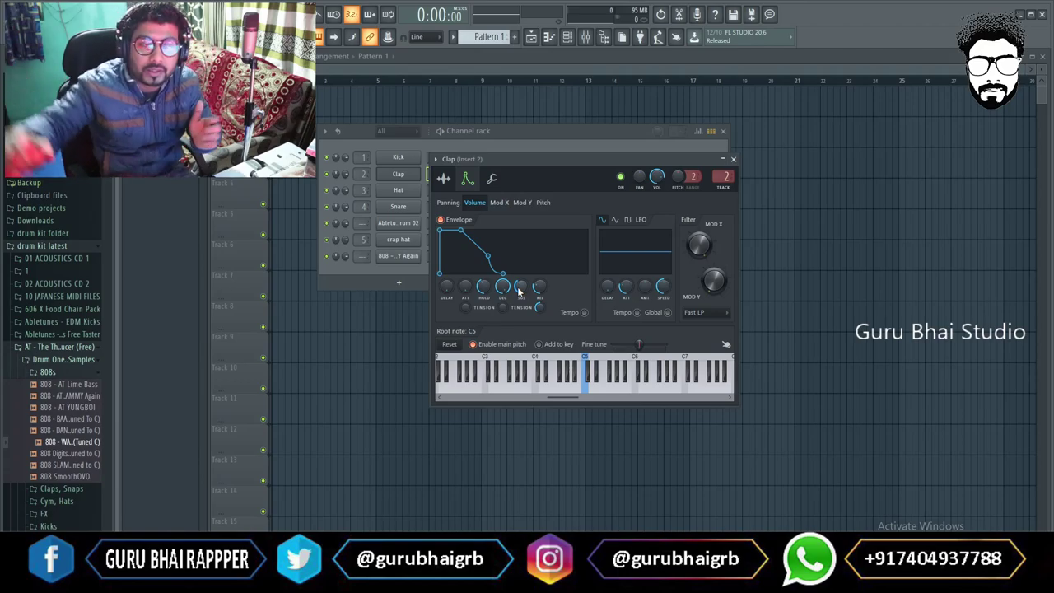
left_click_drag(539, 288, 540, 292)
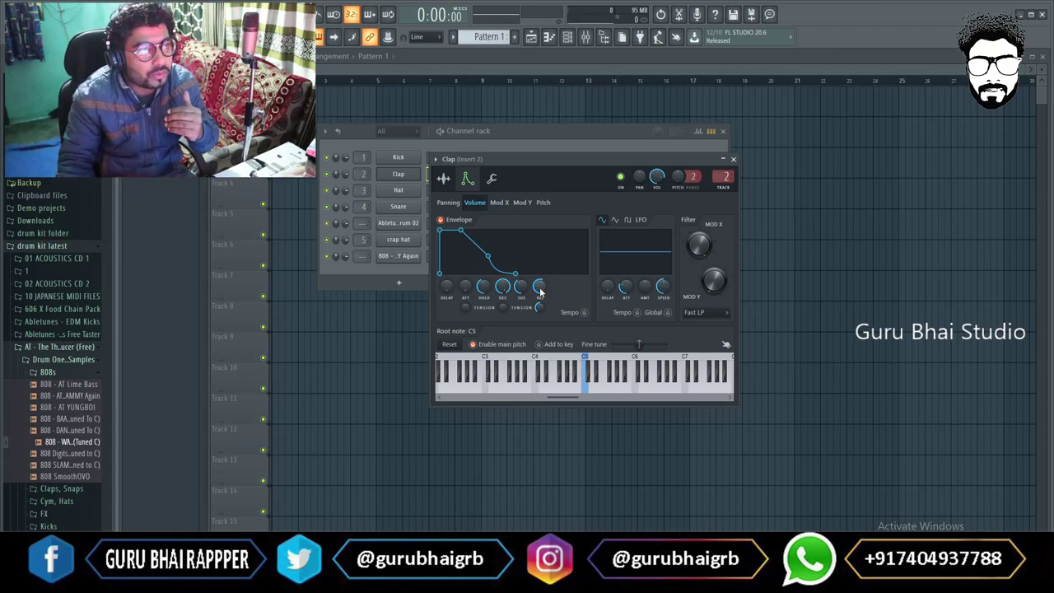
- Open the 808 - AT WHAMMY Again channel settings to view its volume envelope, and close them
left_click(409, 255)
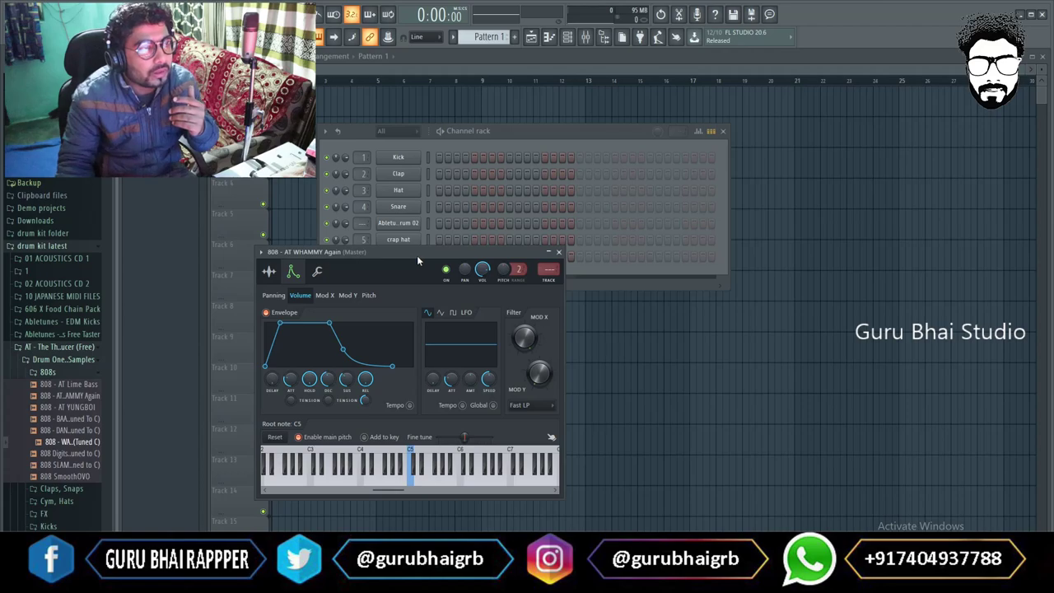
left_click_drag(417, 252, 521, 248)
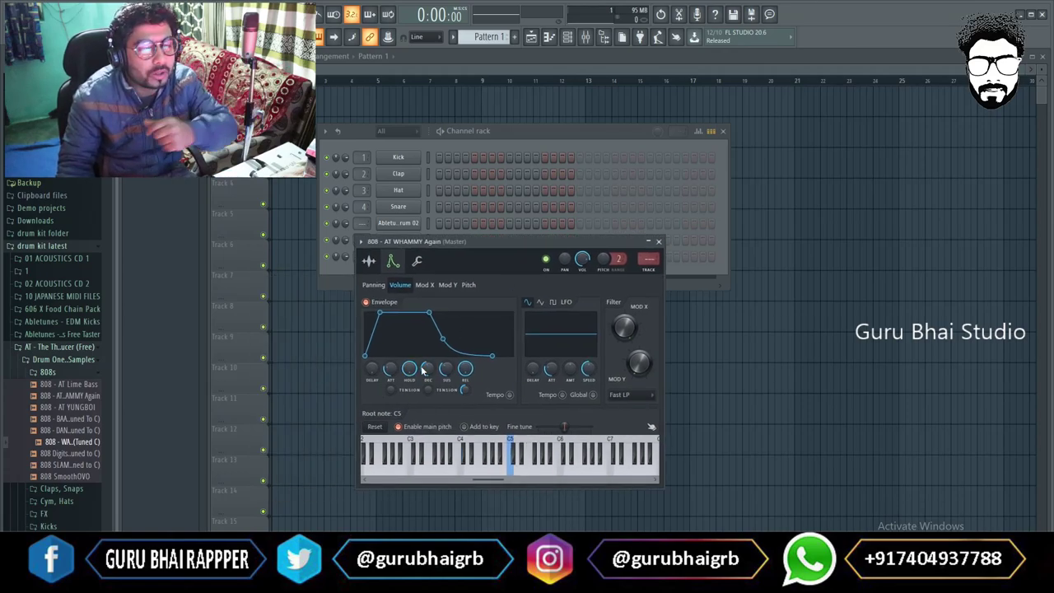
left_click(658, 241)
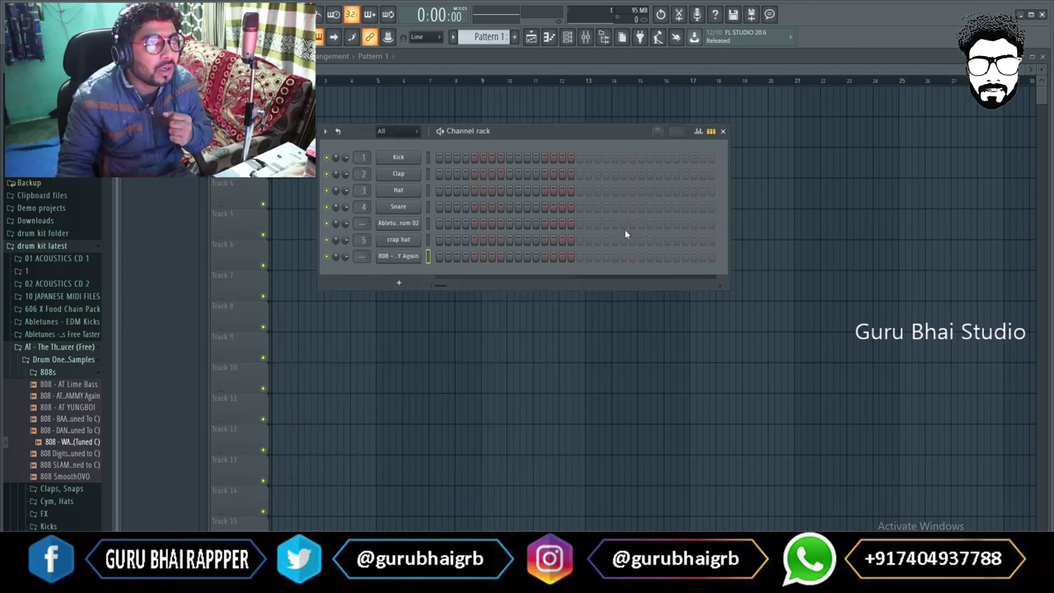
- Open the mixer and display the Master track's Fruity Limiter, with its window moved clear of the lower edge
left_click(590, 38)
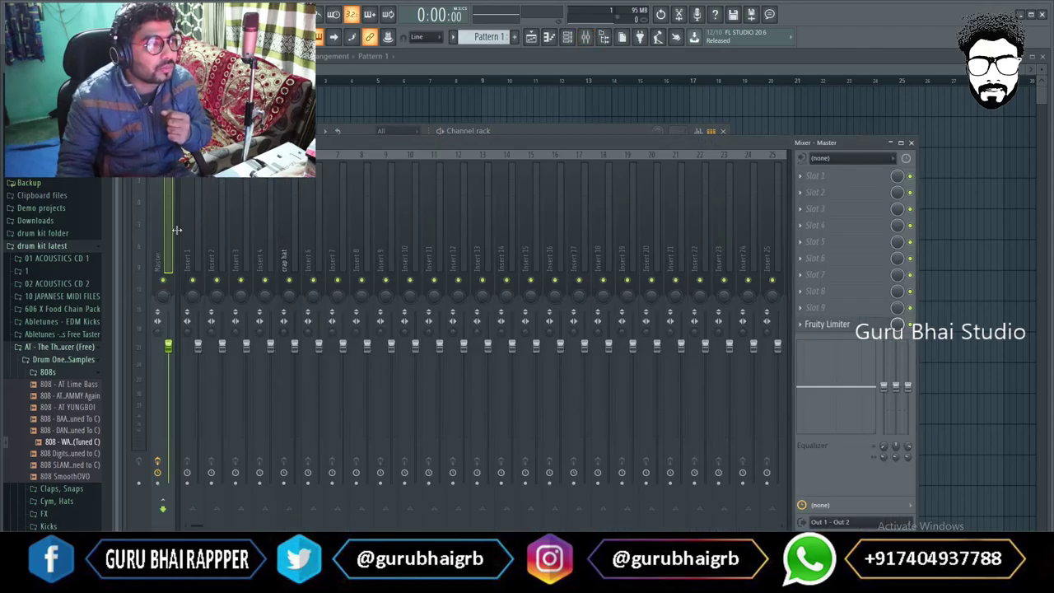
left_click(827, 323)
left_click_drag(531, 355, 498, 185)
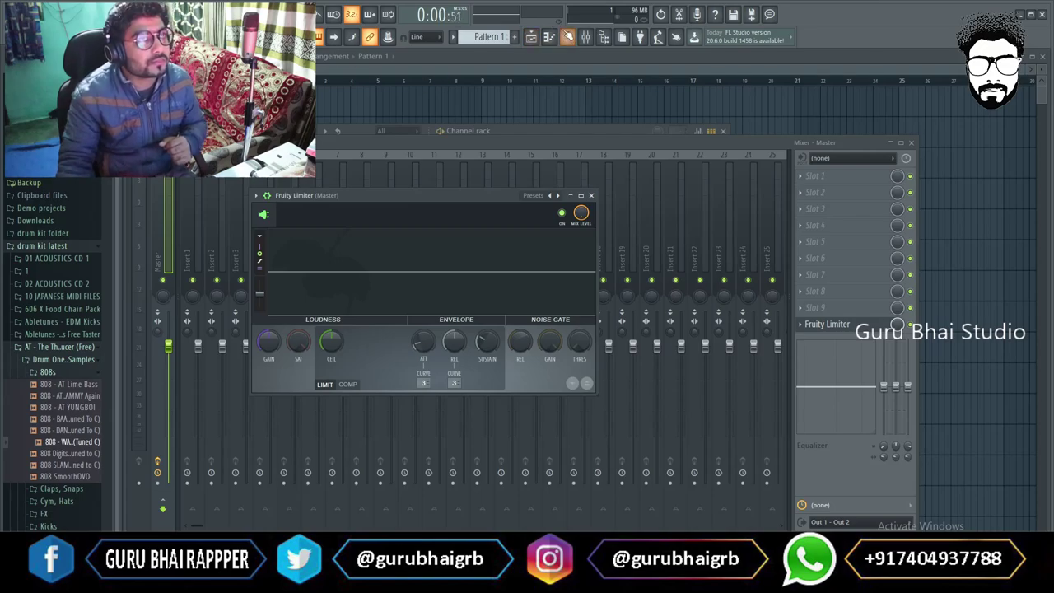
- Bring up the channel rack and place crap hat hits on steps 1 and 9 of Pattern 1
left_click(567, 38)
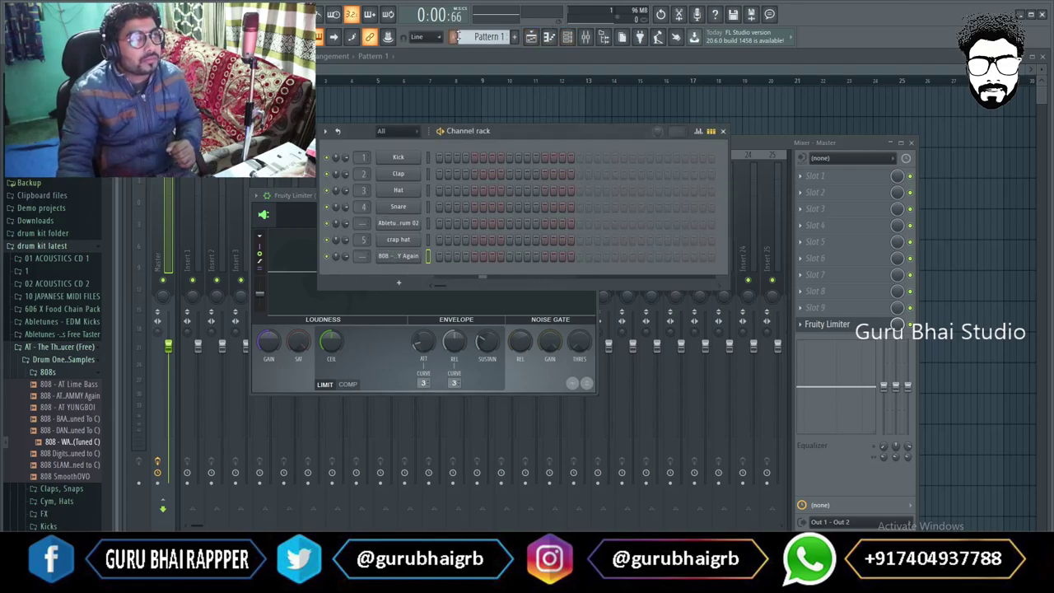
left_click(439, 240)
left_click(508, 239)
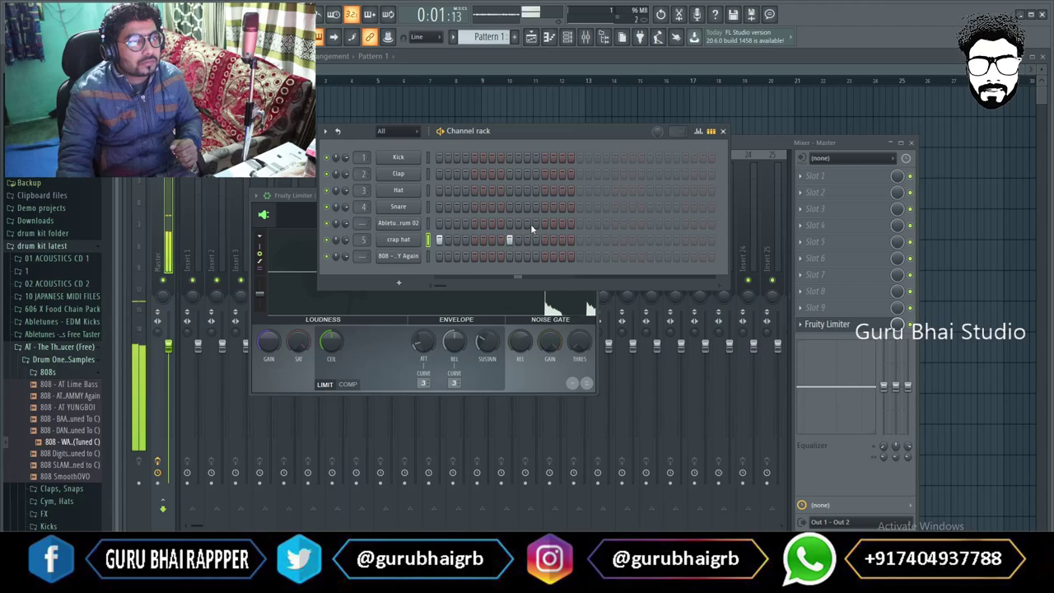
- Examine the crap hat's waveform during playback in the maximized Fruity Limiter, stop the playback and close the limiter
left_click(298, 194)
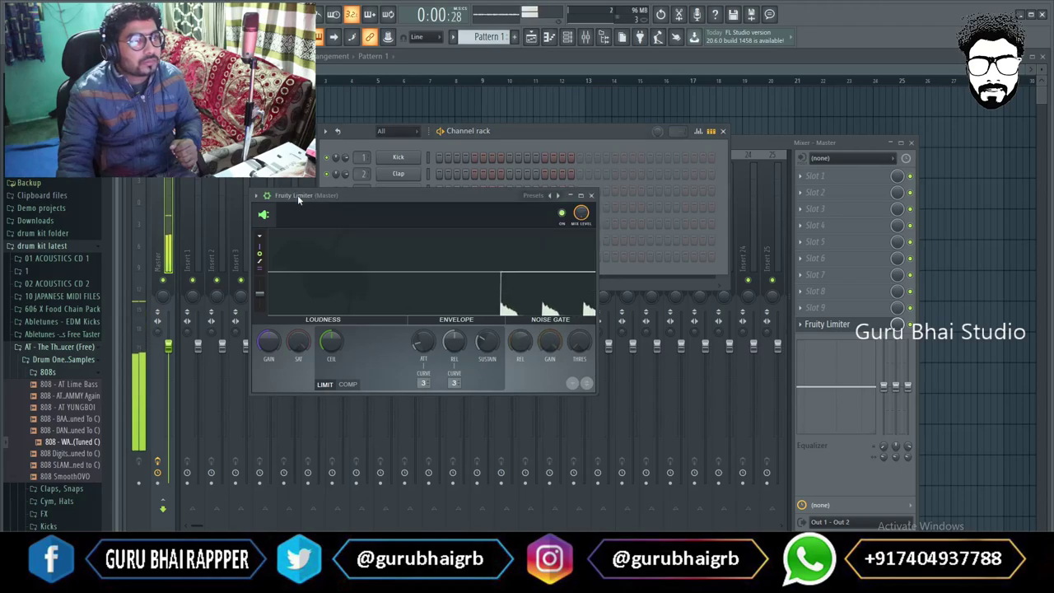
left_click(579, 195)
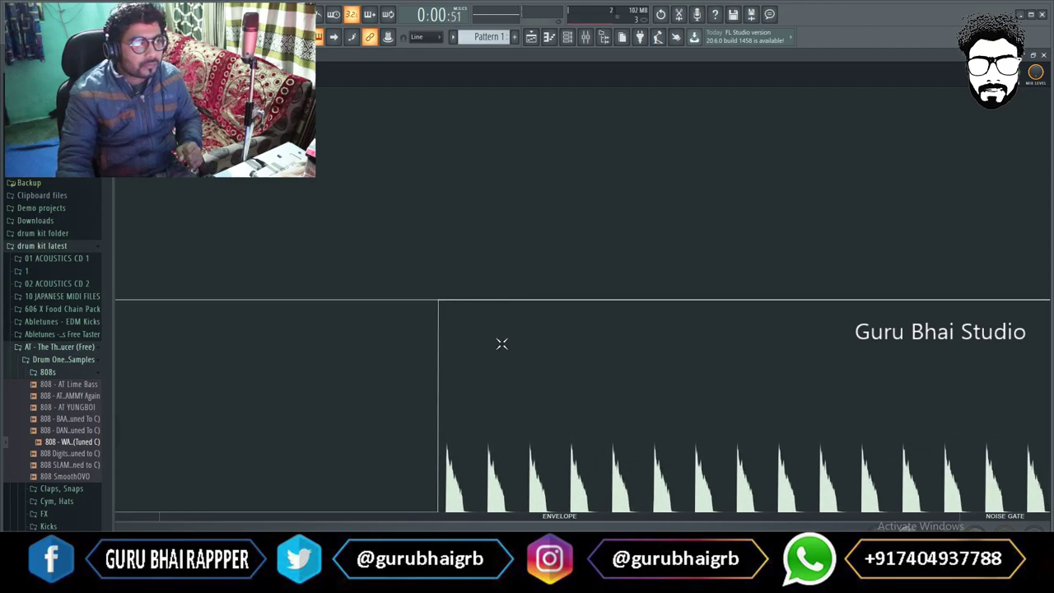
key("space")
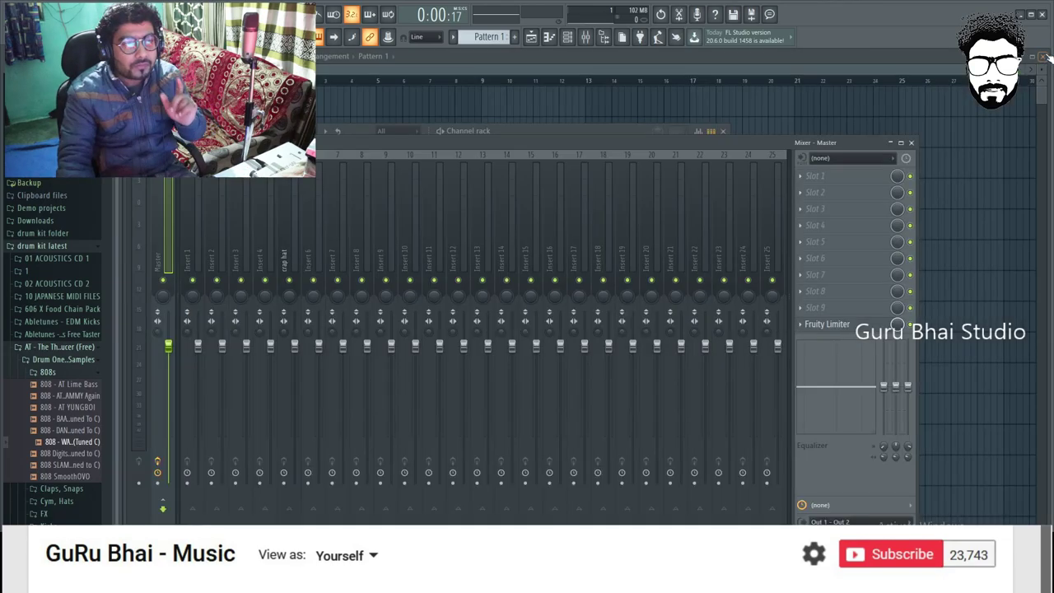
left_click(1043, 55)
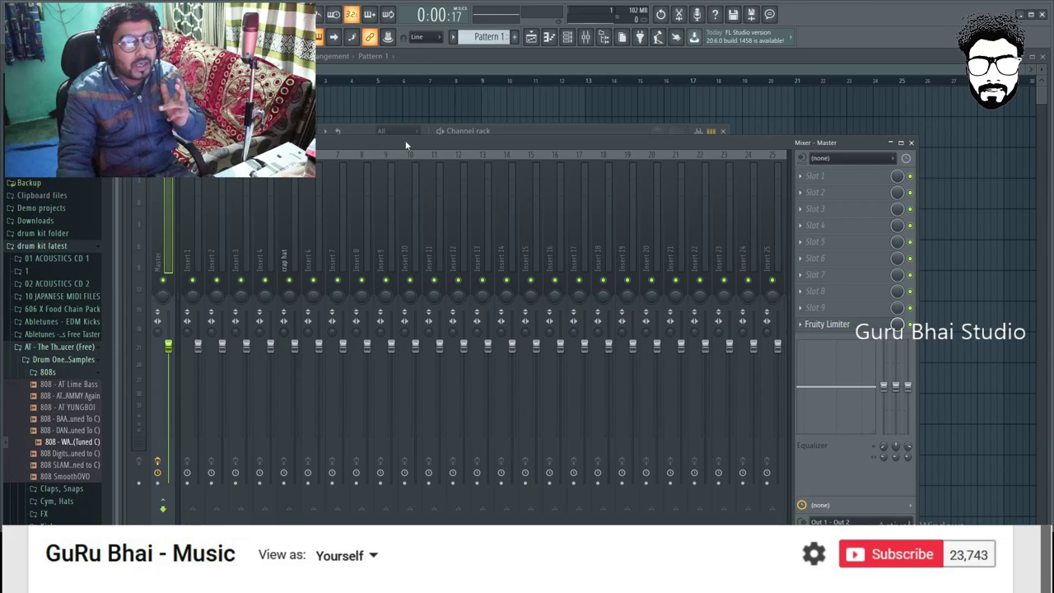
- Reopen the 808 - AT WHAMMY Again channel settings from the channel rack and audition the sample around C5
left_click(621, 134)
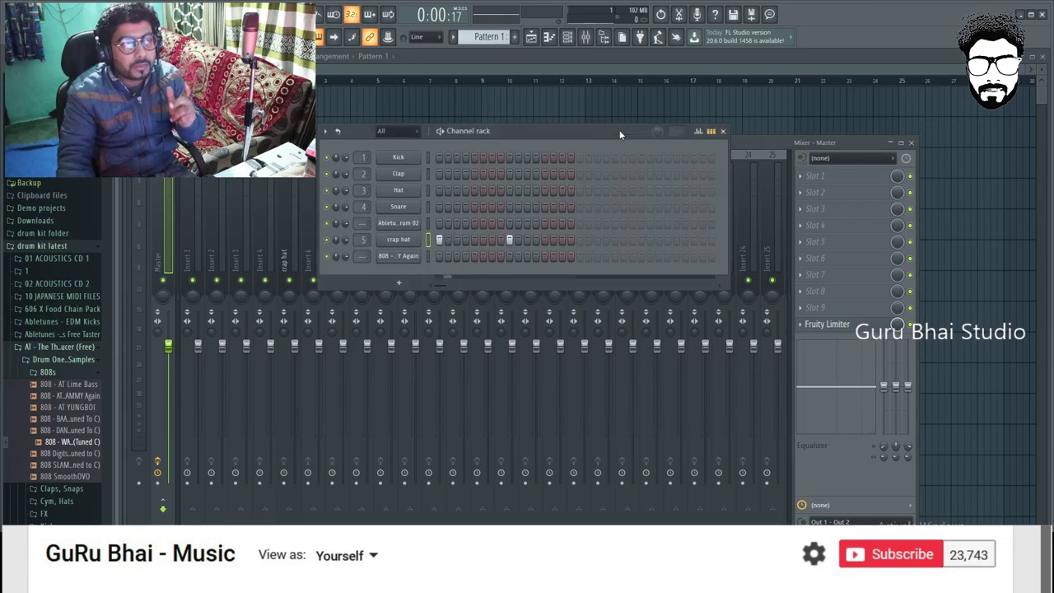
left_click(411, 257)
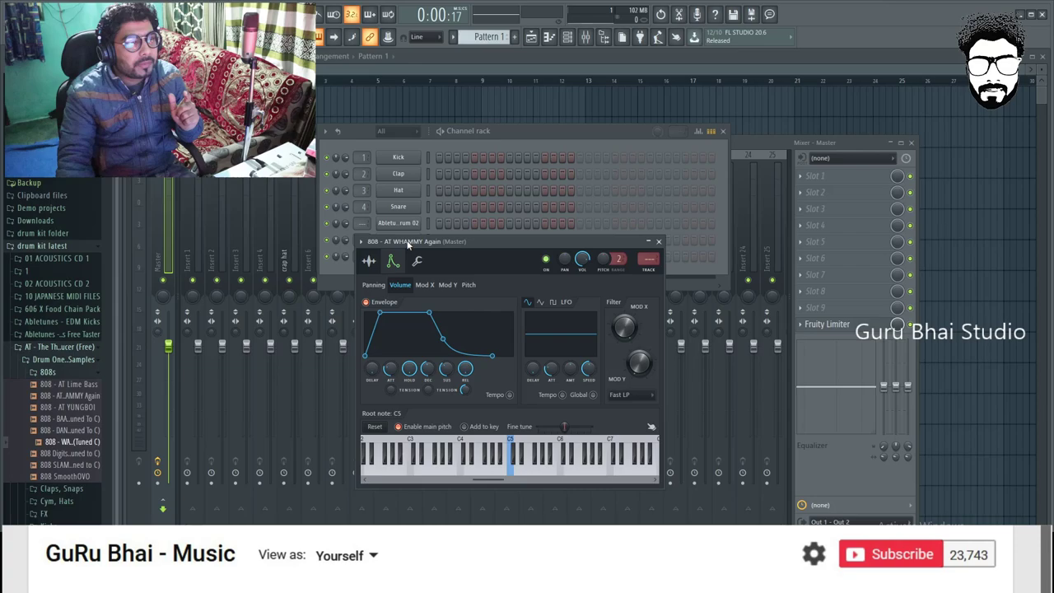
left_click(500, 467)
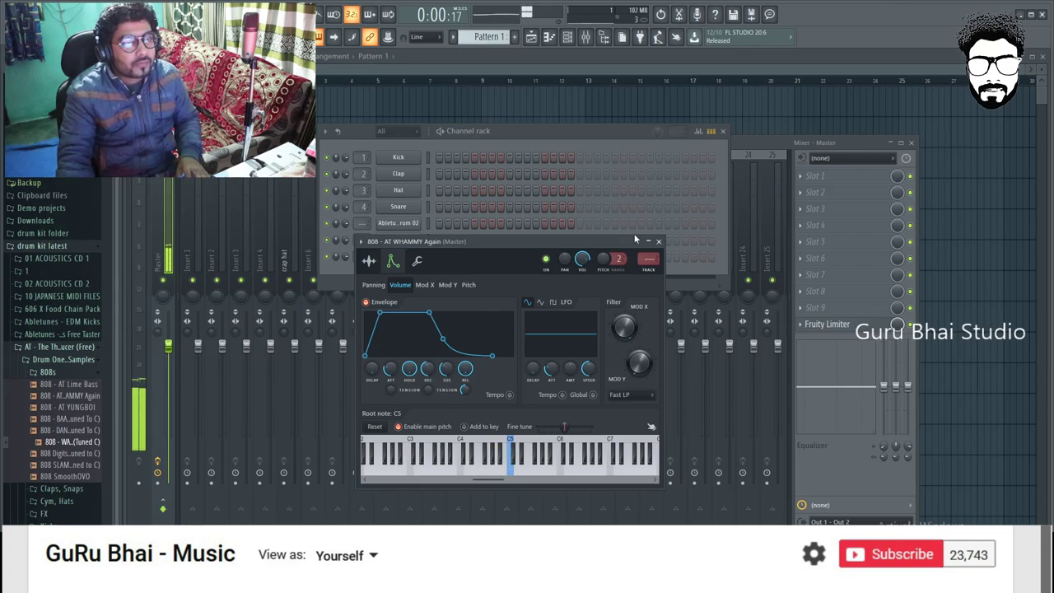
left_click(658, 242)
left_click(411, 257)
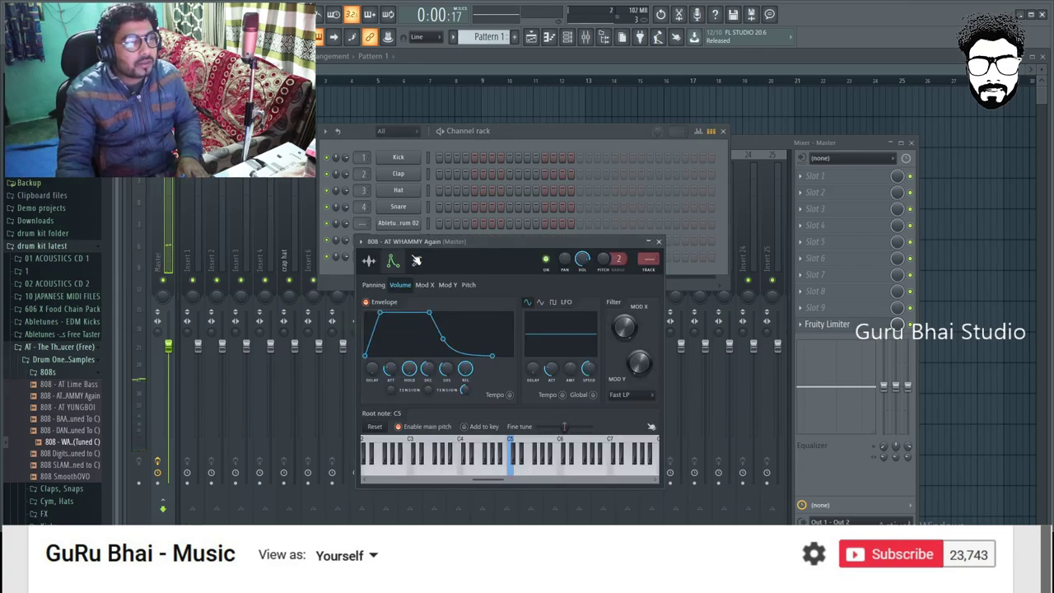
left_click(513, 466)
left_click_drag(444, 240, 447, 174)
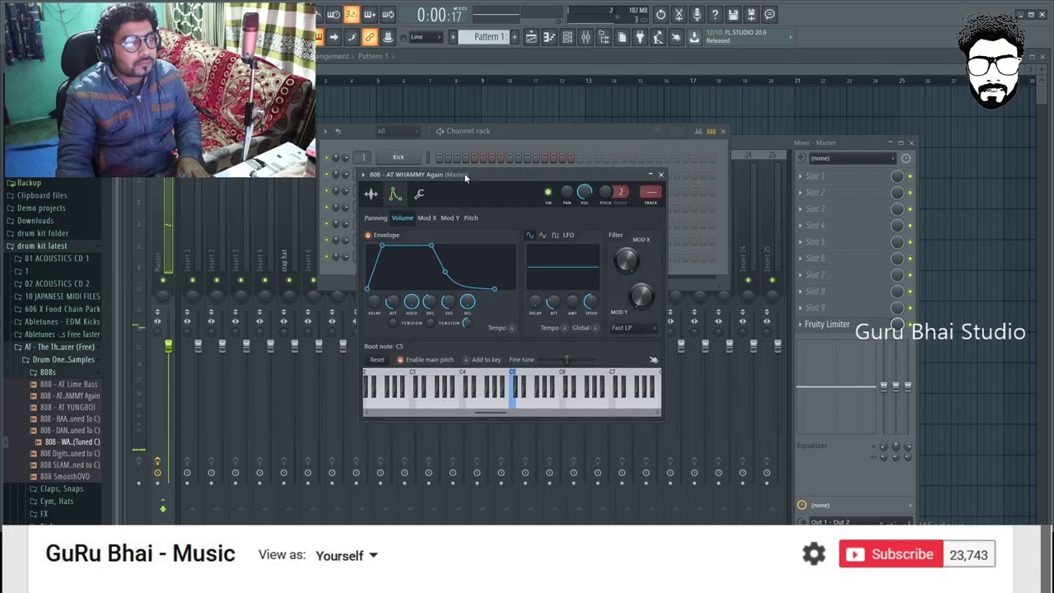
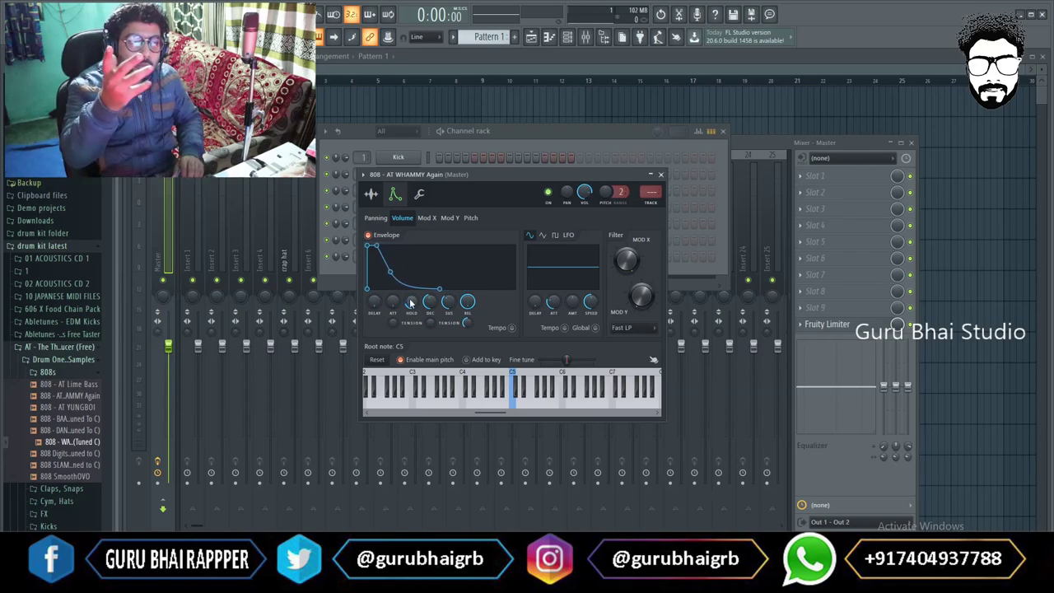
- Play the pattern with the 808's original, lengthened and minimum volume envelope hold, leaving the hold at its minimum
key("space")
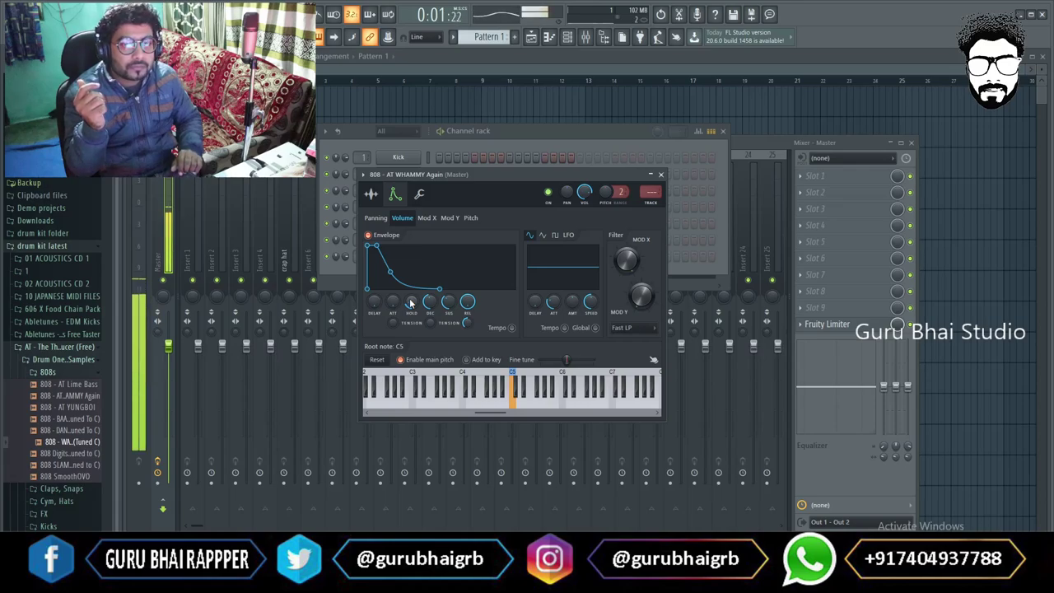
key("space")
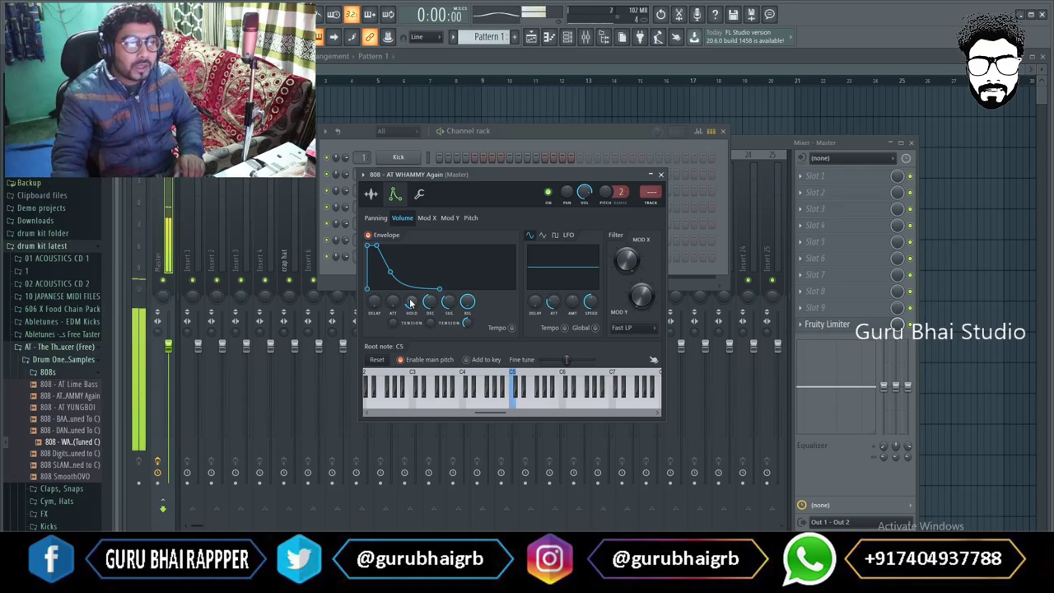
left_click_drag(412, 302, 411, 284)
key("space")
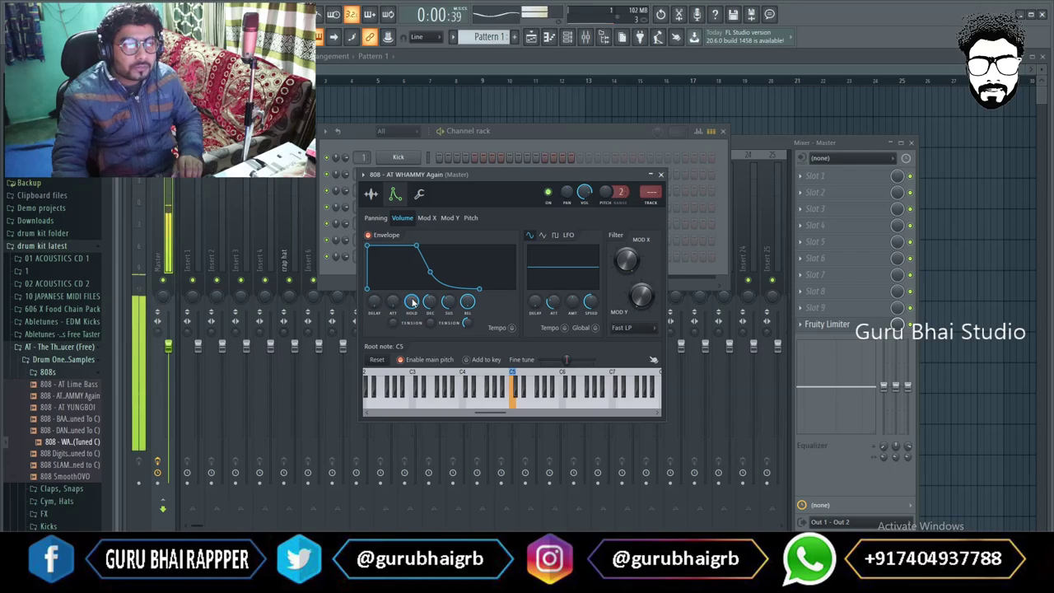
key("space")
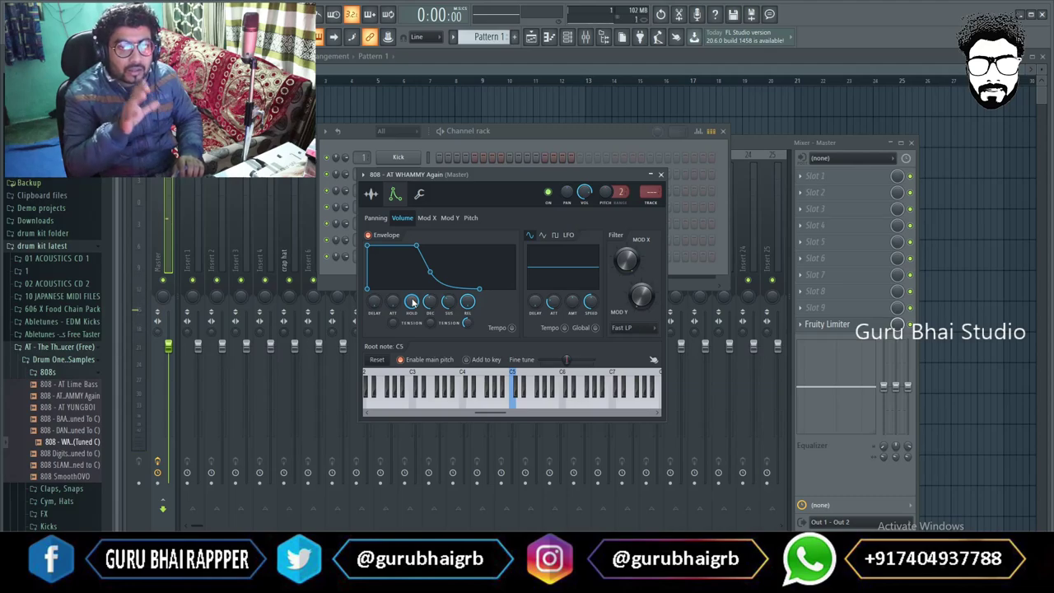
left_click_drag(412, 302, 413, 327)
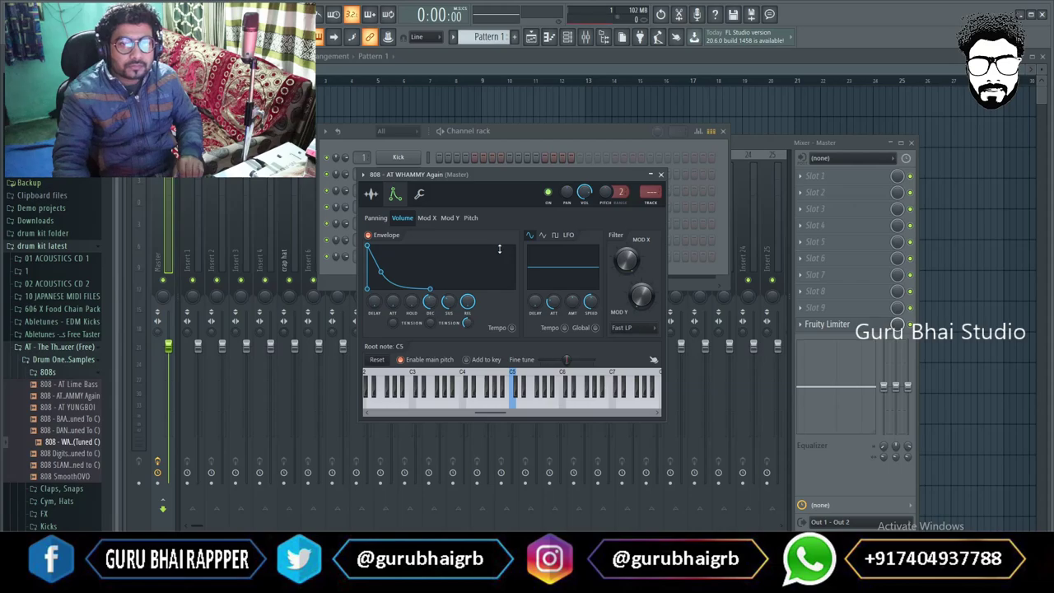
key("space")
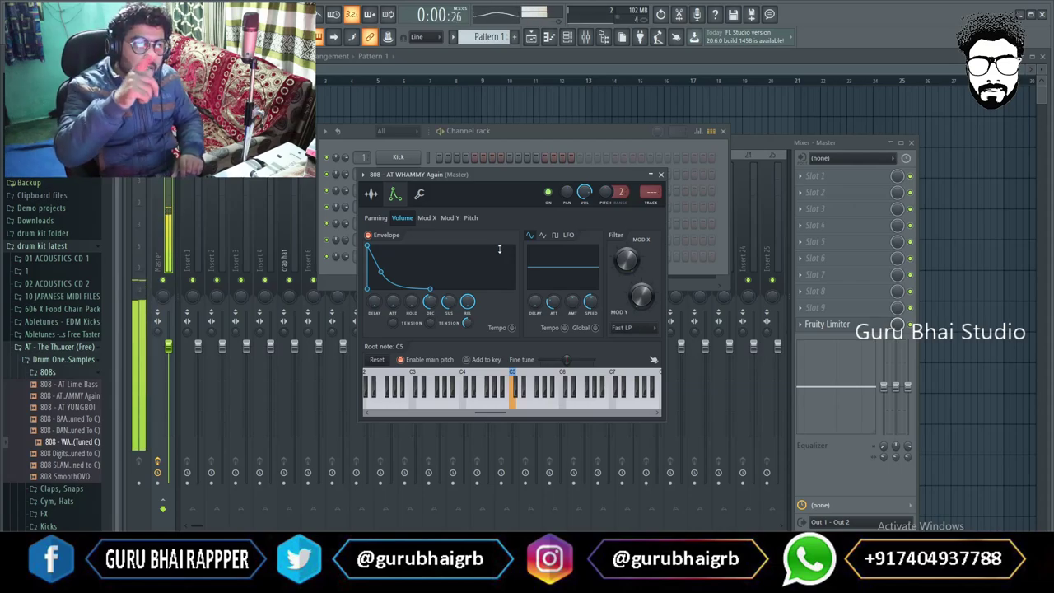
key("space")
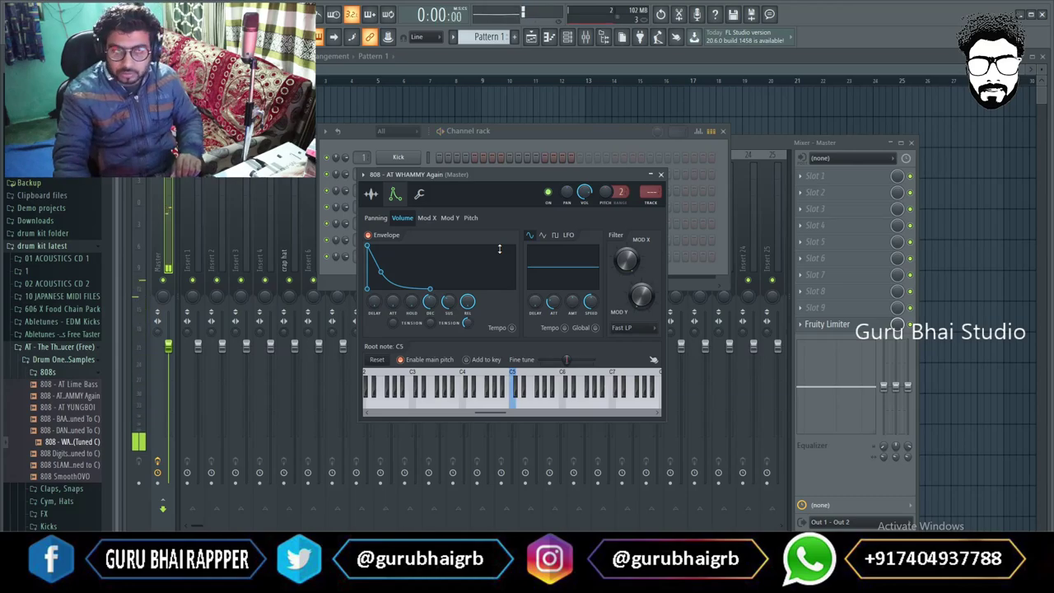
- Open the Master's Fruity Limiter, play the pattern, and rearrange the limiter window to examine the 808's waveform
left_click(809, 321)
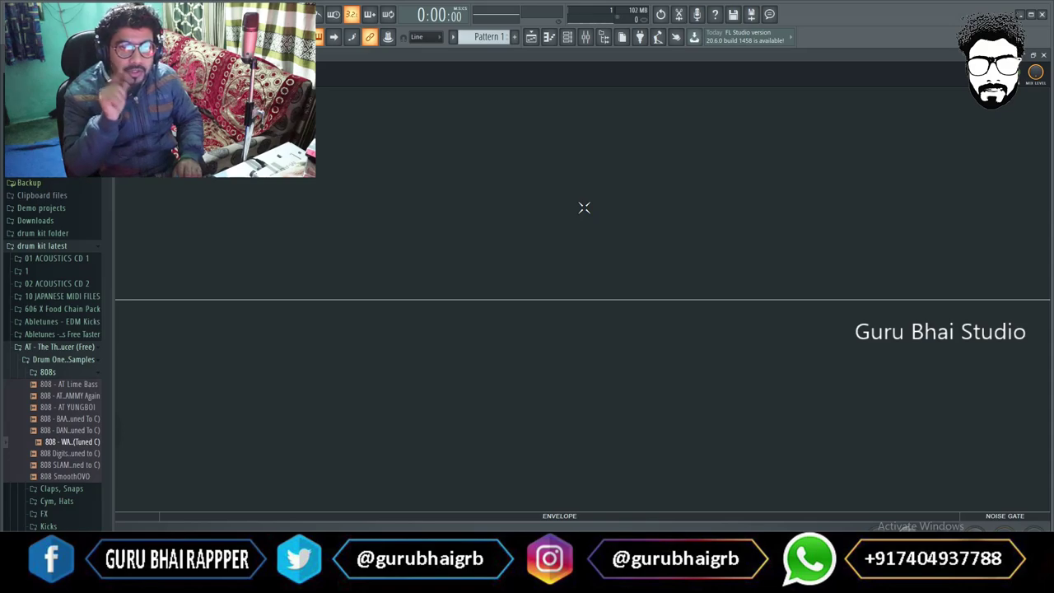
key("space")
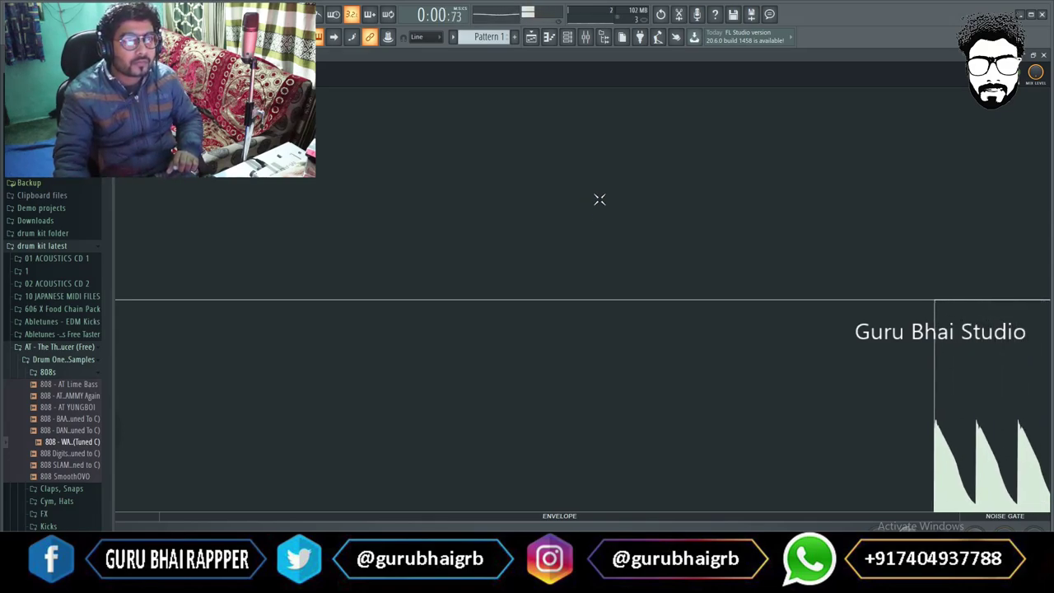
double_click(568, 59)
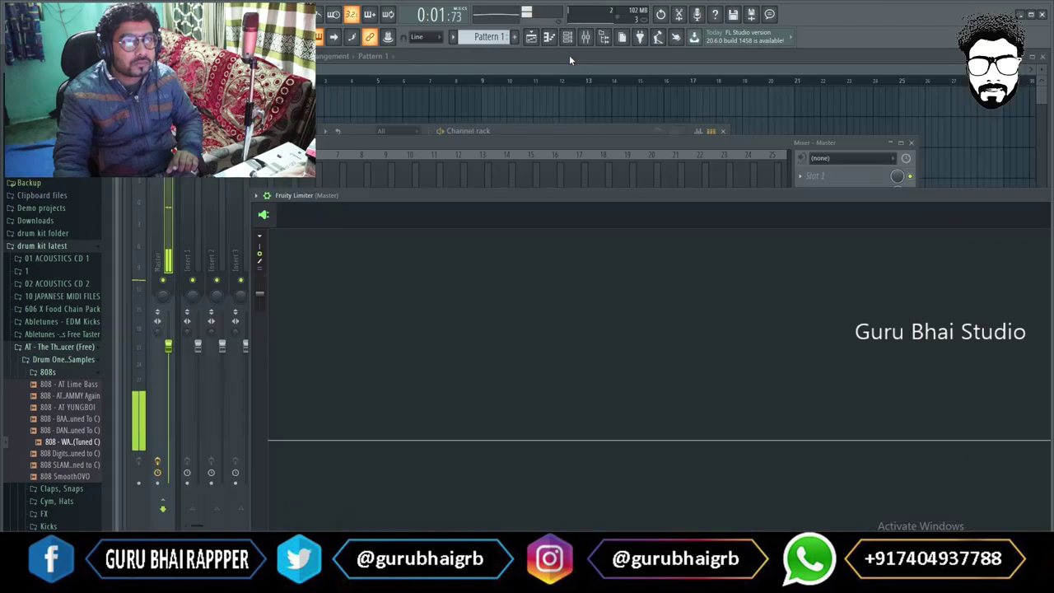
double_click(587, 195)
left_click_drag(367, 113, 354, 77)
double_click(354, 77)
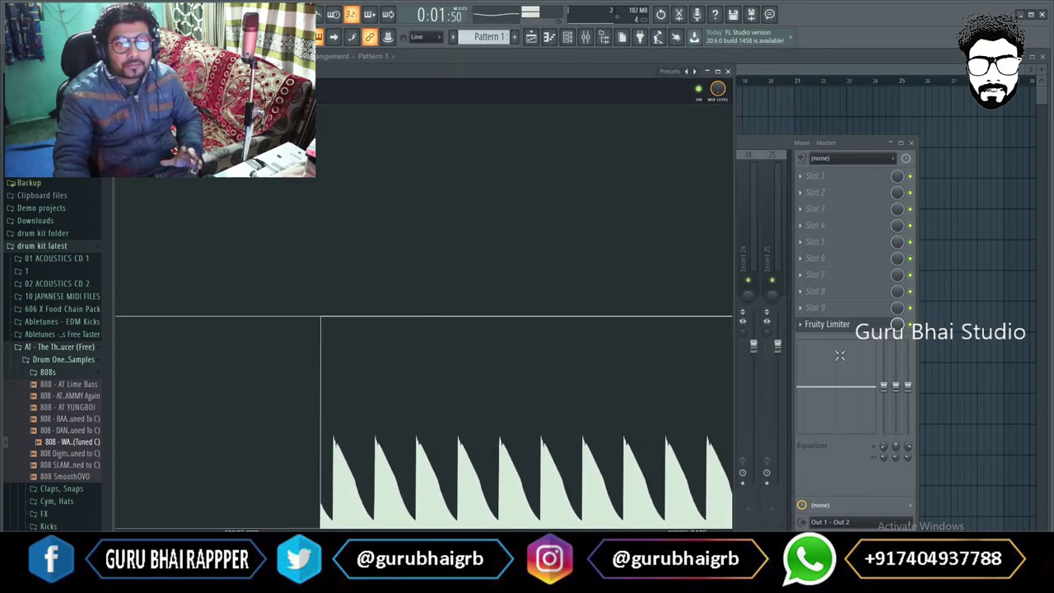
- Bring the mixer forward, select the crap hat track, and return to the Playlist
double_click(755, 140)
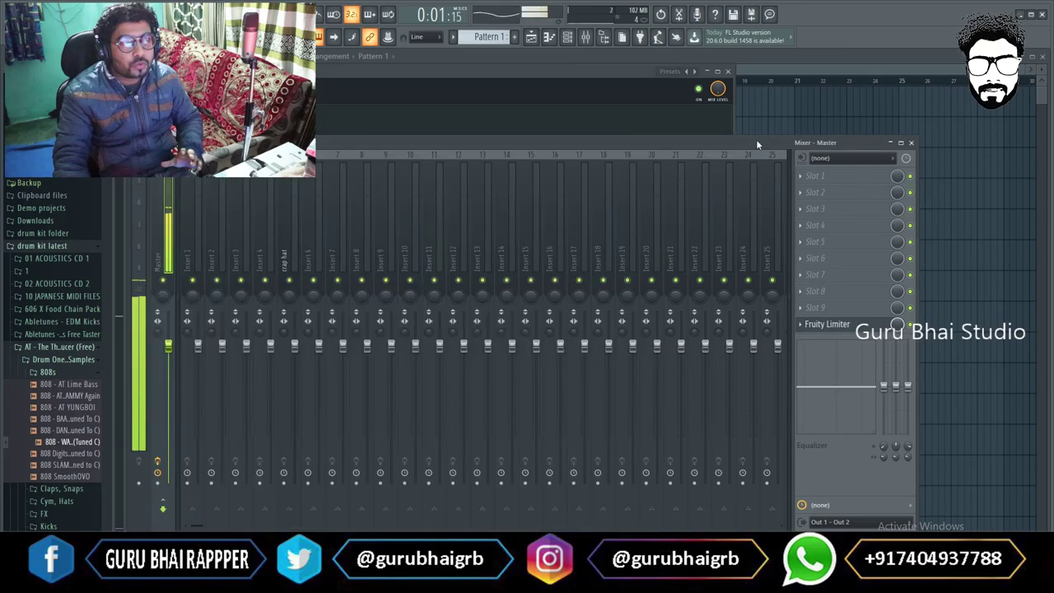
left_click(190, 227)
left_click(285, 236)
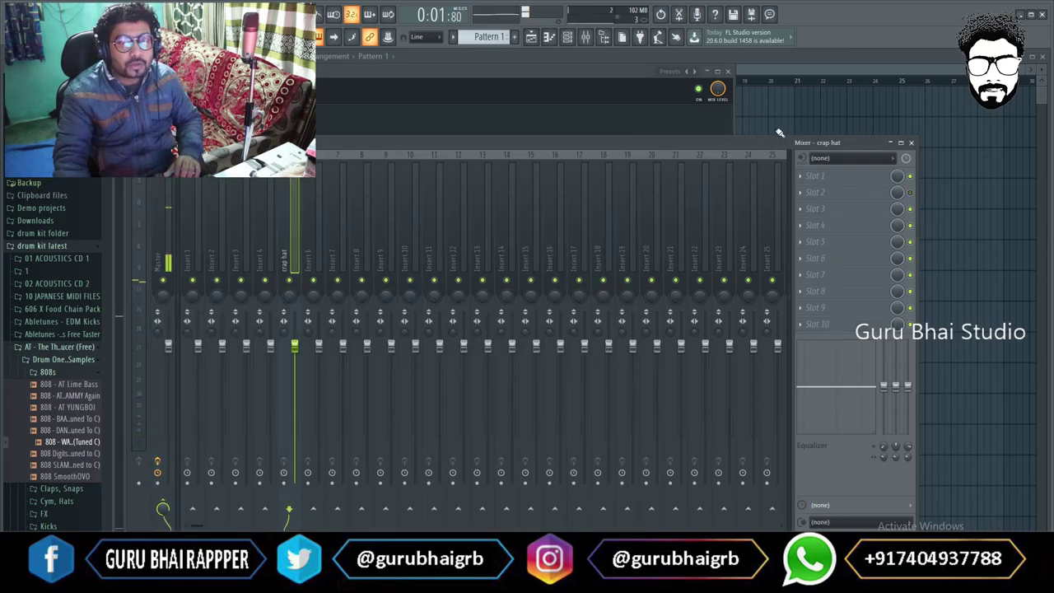
left_click(832, 101)
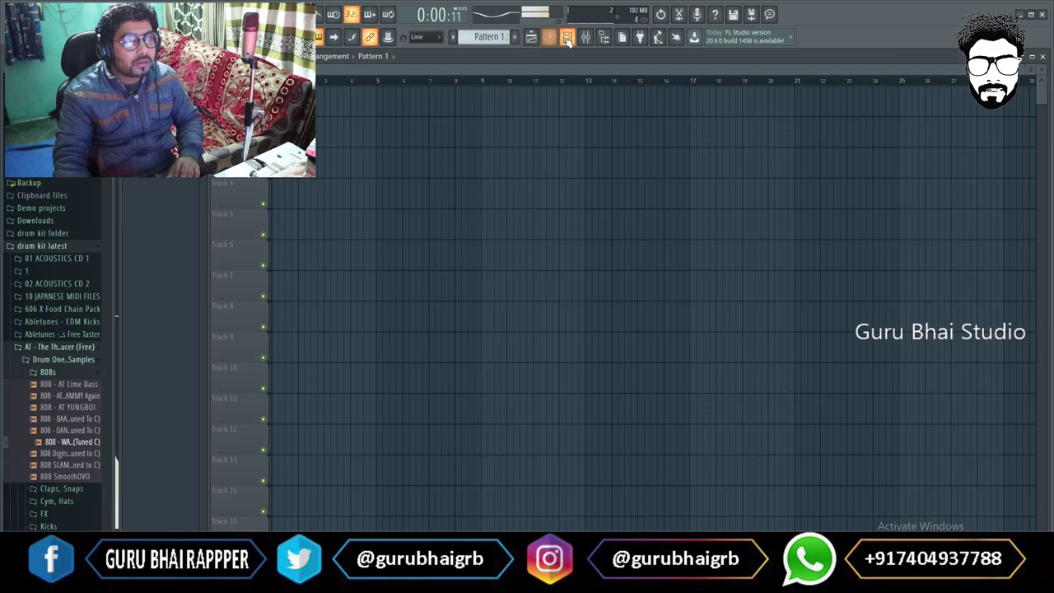
- Open the 808 - AT WHAMMY Again channel settings from the channel rack and position the window clear of the limiter's waveform
key("F6")
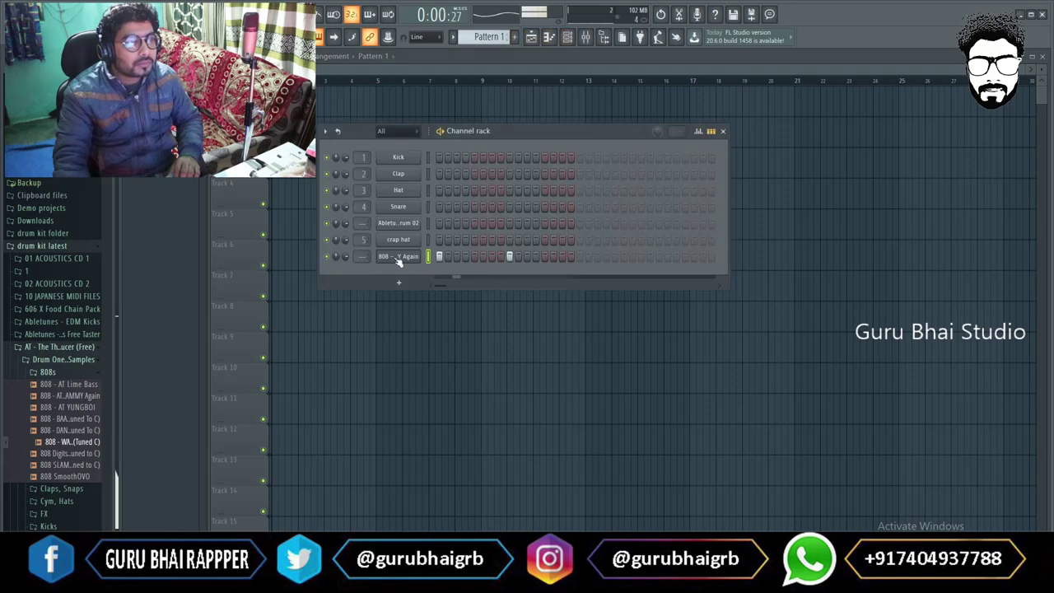
left_click(398, 256)
left_click_drag(428, 174, 521, 166)
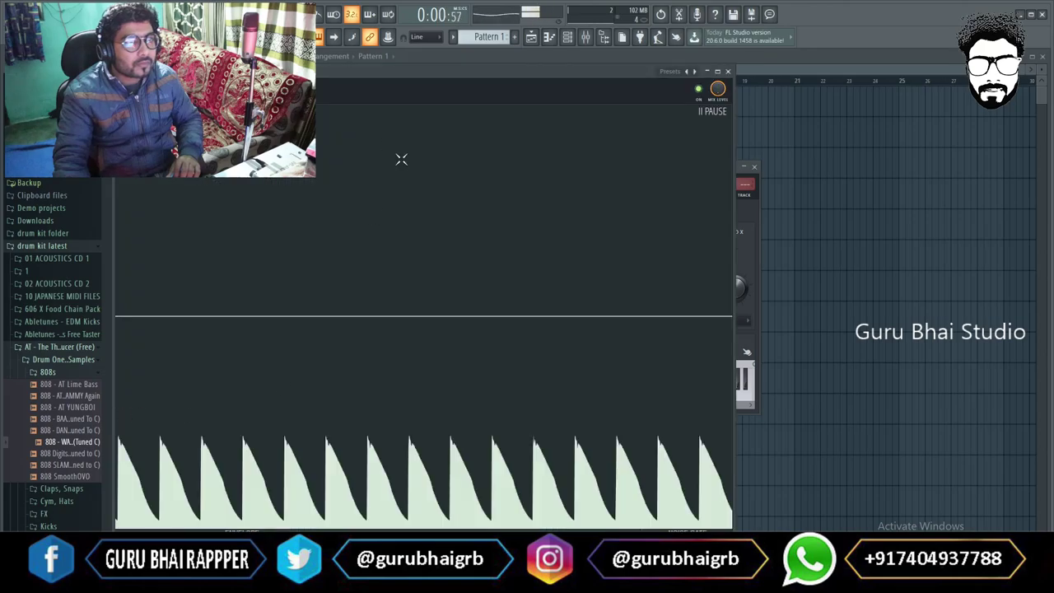
left_click(750, 177)
left_click_drag(702, 167, 778, 112)
- Compare long and minimum attack on the 808's volume envelope, and play the pattern with a short attack
left_click_drag(564, 239, 564, 199)
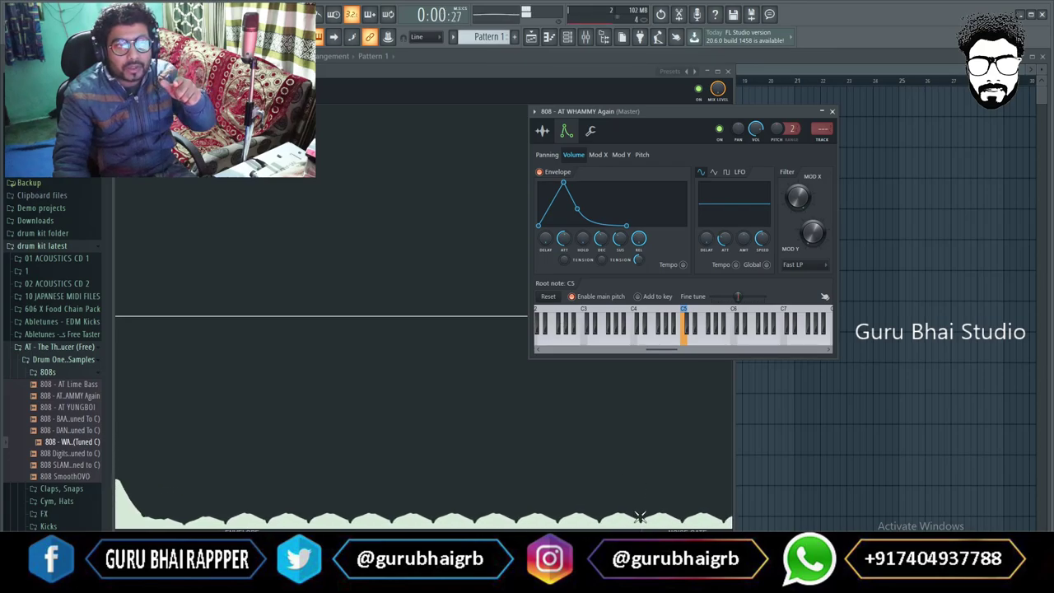
left_click_drag(571, 239, 571, 284)
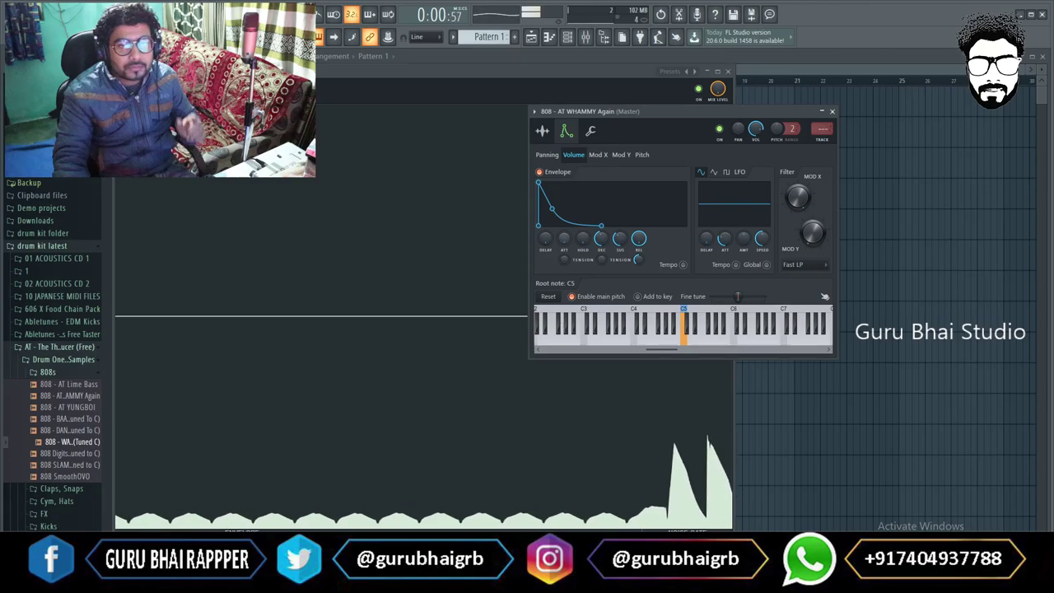
key("space")
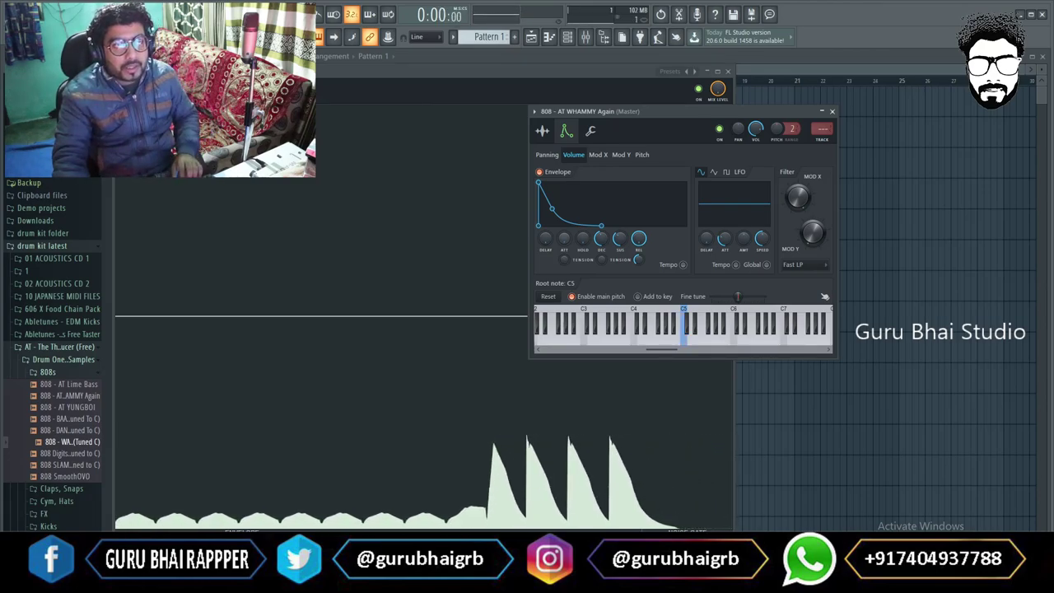
mouse_move(565, 240)
left_mouse_down()
mouse_move(565, 227)
mouse_move(565, 242)
left_mouse_up()
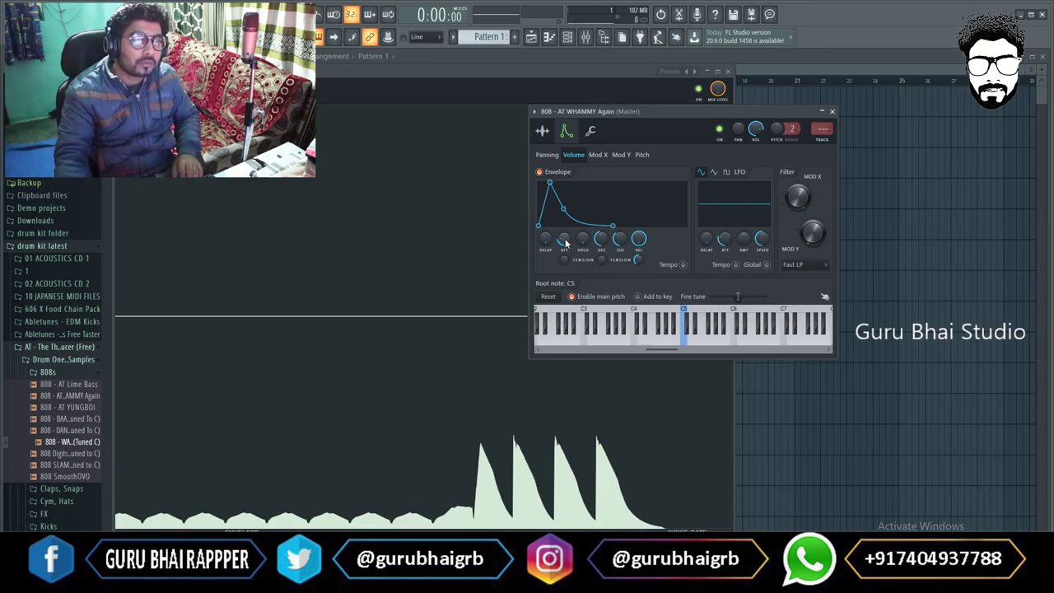
key("space")
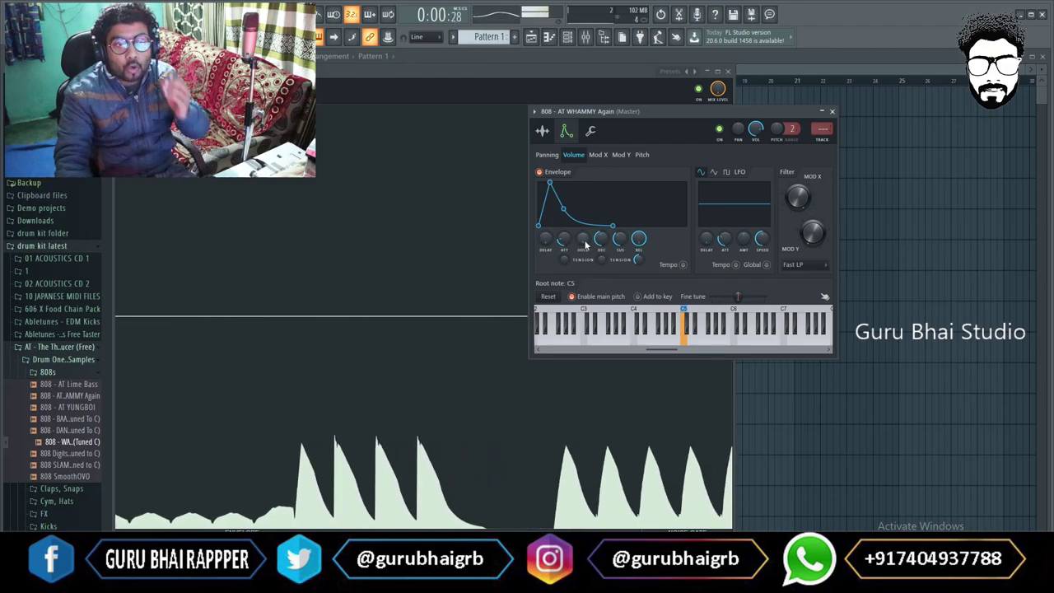
- Lengthen the volume envelope's hold to about half and examine the 808's waveform in the limiter
left_click_drag(584, 241, 583, 223)
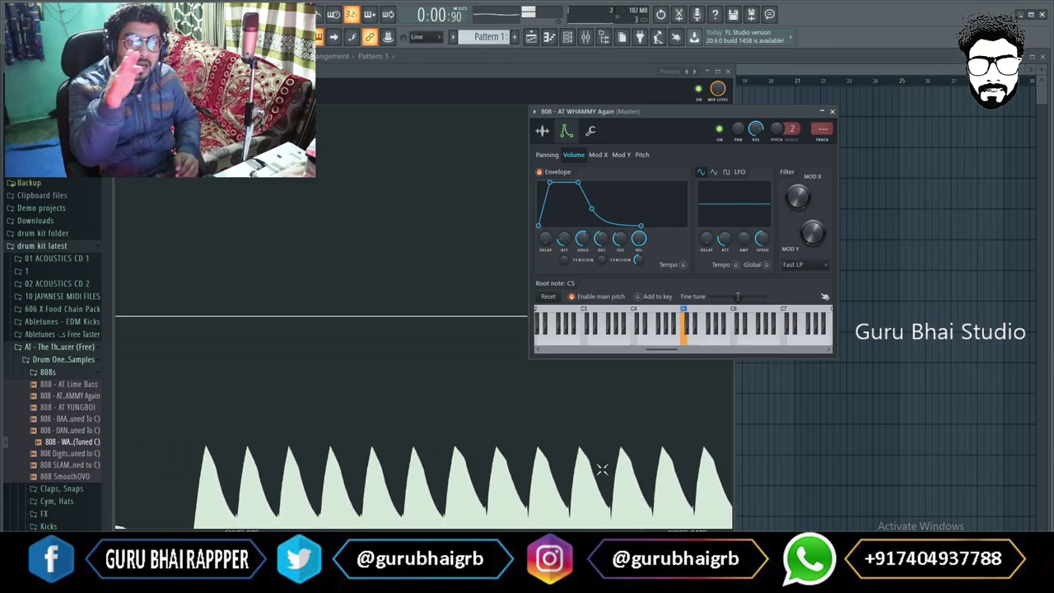
left_click(603, 438)
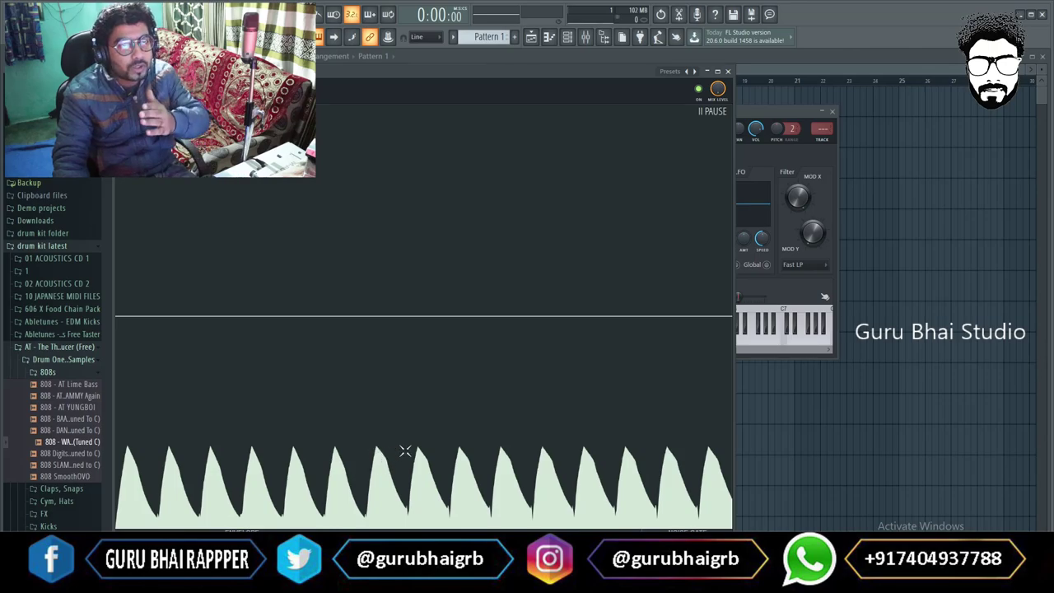
left_click(763, 112)
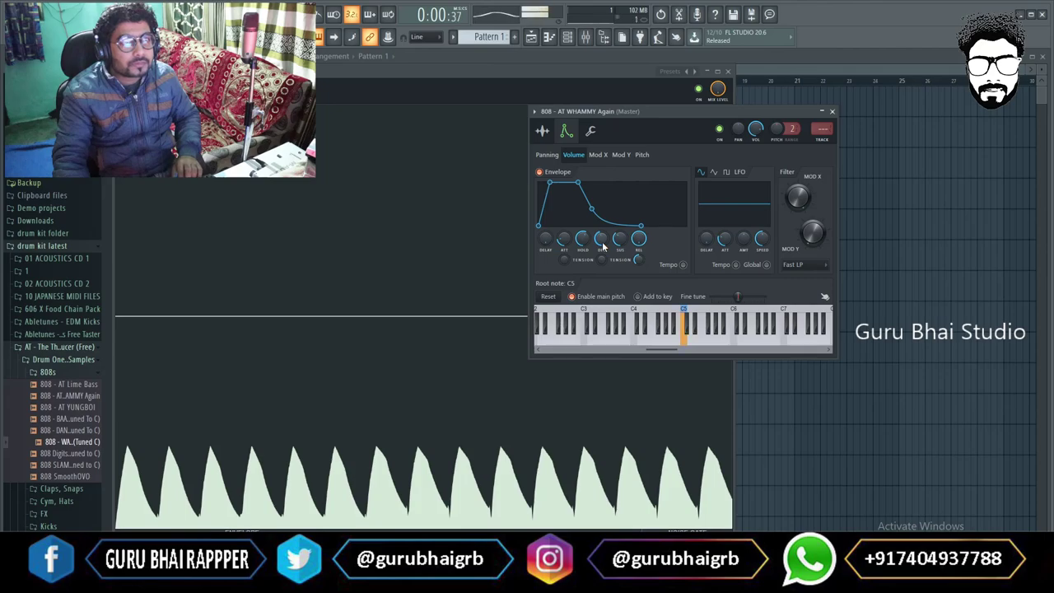
- Play the 808 with the volume envelope's decay at maximum, and at minimum, comparing the waveform in the limiter
left_click(515, 338)
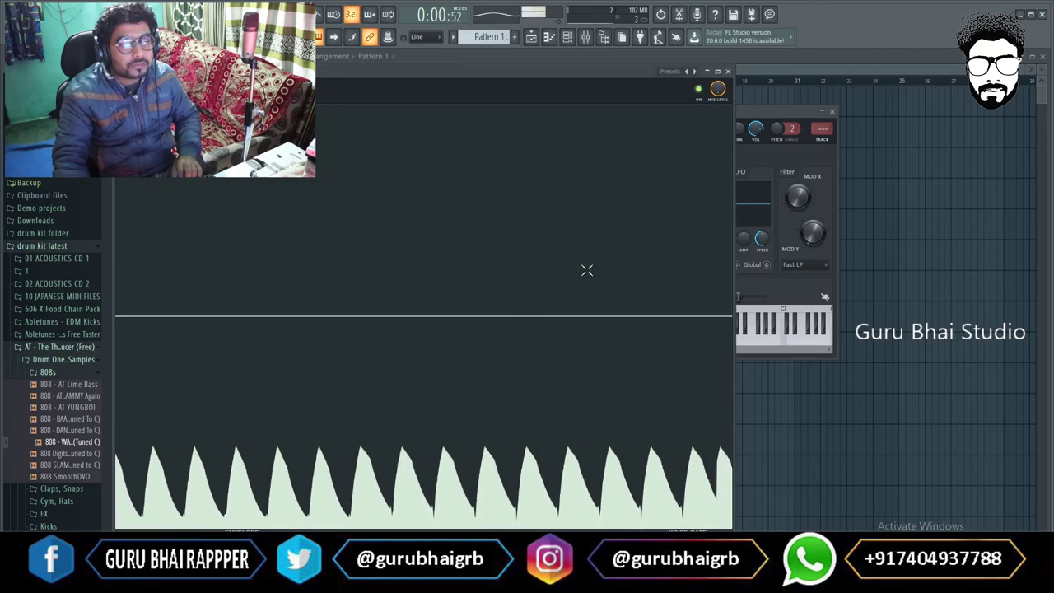
left_click(777, 114)
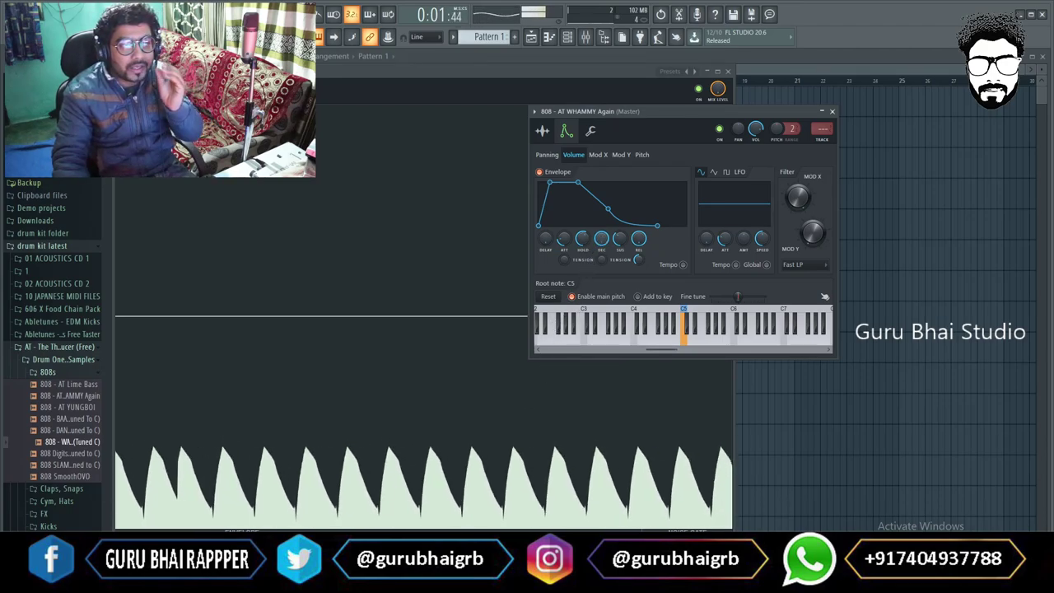
left_click_drag(601, 238, 601, 314)
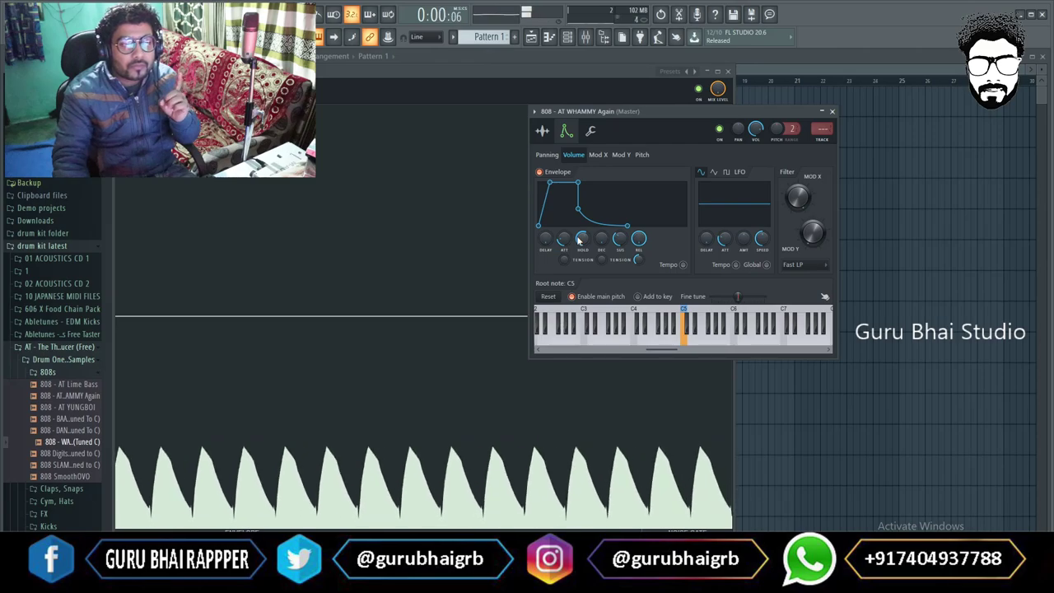
- Compare a near-minimum and maximum envelope hold, and raise the decay to maximum to examine the waveform in the limiter
left_click_drag(576, 241, 576, 288)
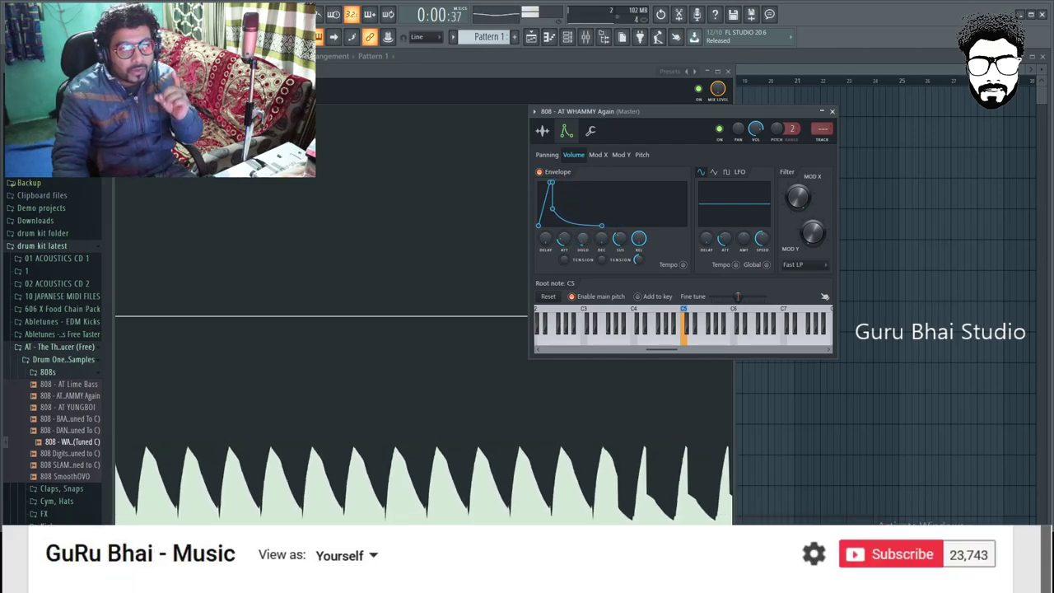
left_click_drag(582, 238, 582, 198)
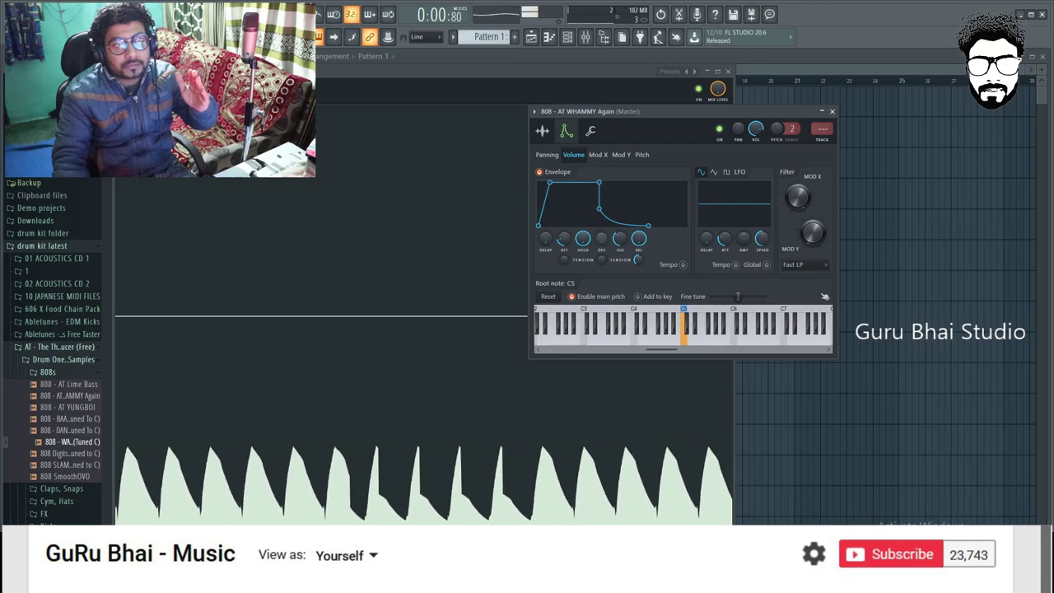
left_click_drag(601, 238, 600, 224)
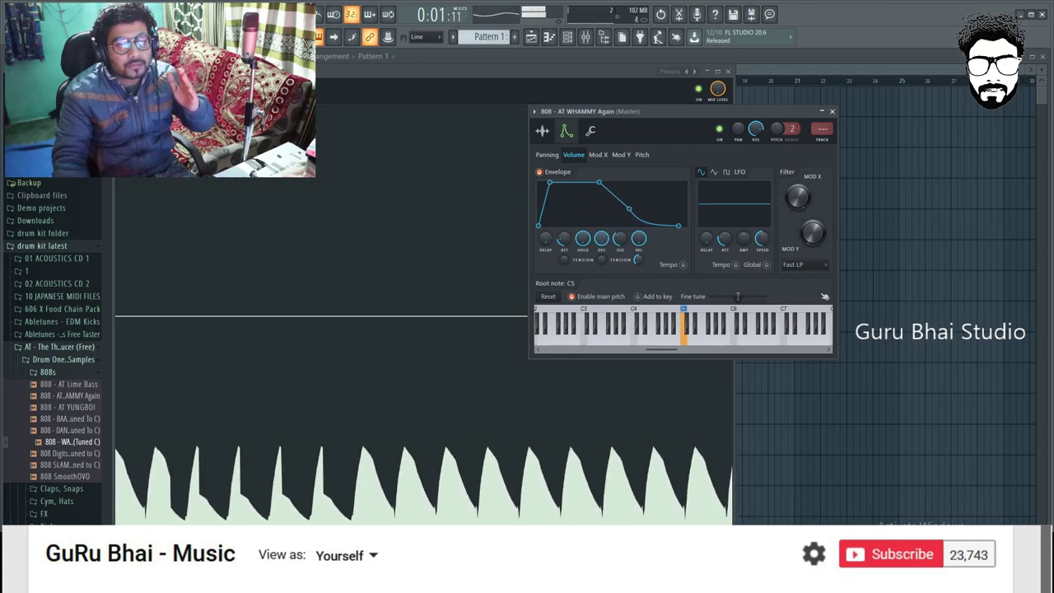
left_click(578, 430)
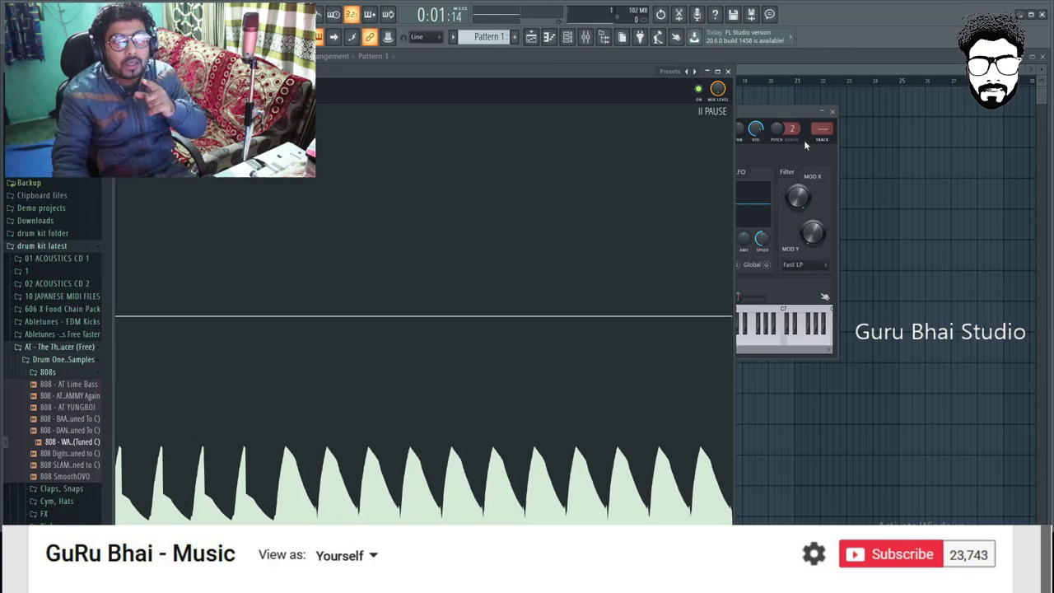
- Return to the 808's channel settings and try the volume envelope's sustain at maximum and at minimum
left_click(791, 114)
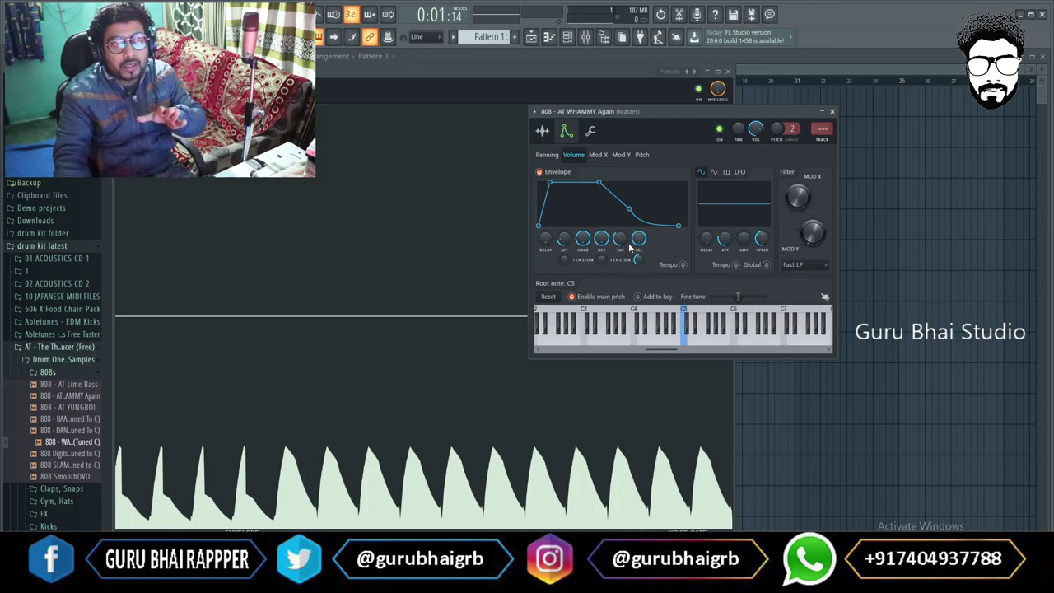
left_click_drag(628, 245, 629, 230)
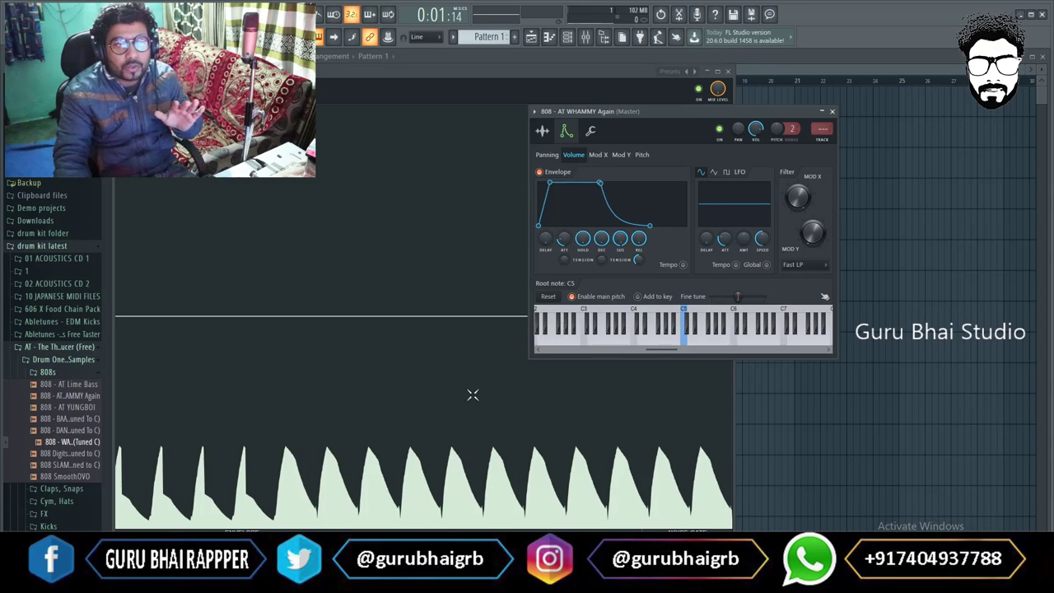
left_click_drag(618, 249, 618, 240)
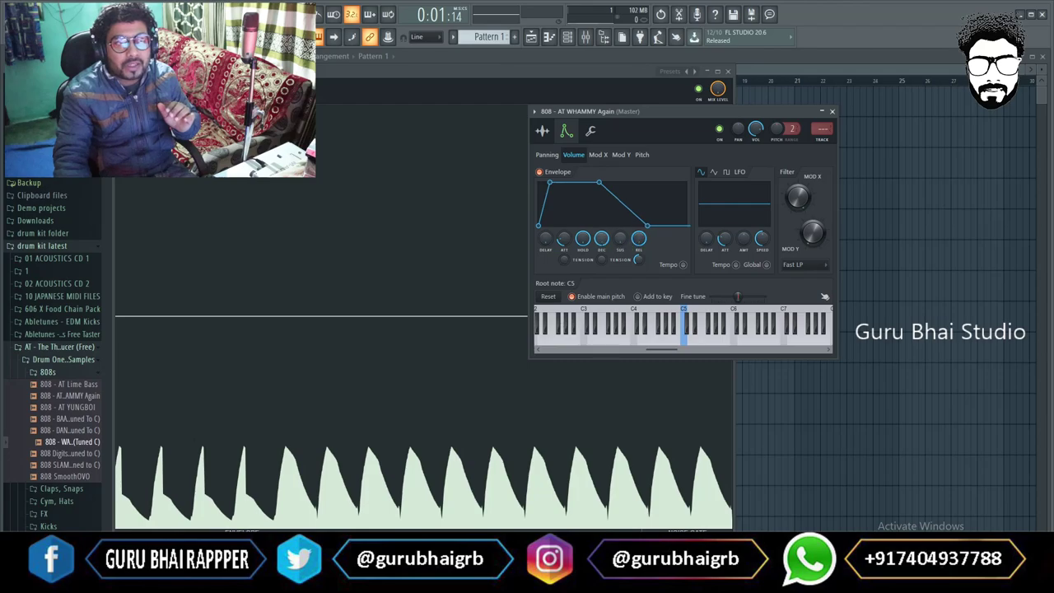
- Shorten the envelope's hold and decay, keep the sustain low, and play the pattern while viewing the limiter
left_click_drag(582, 238, 582, 253)
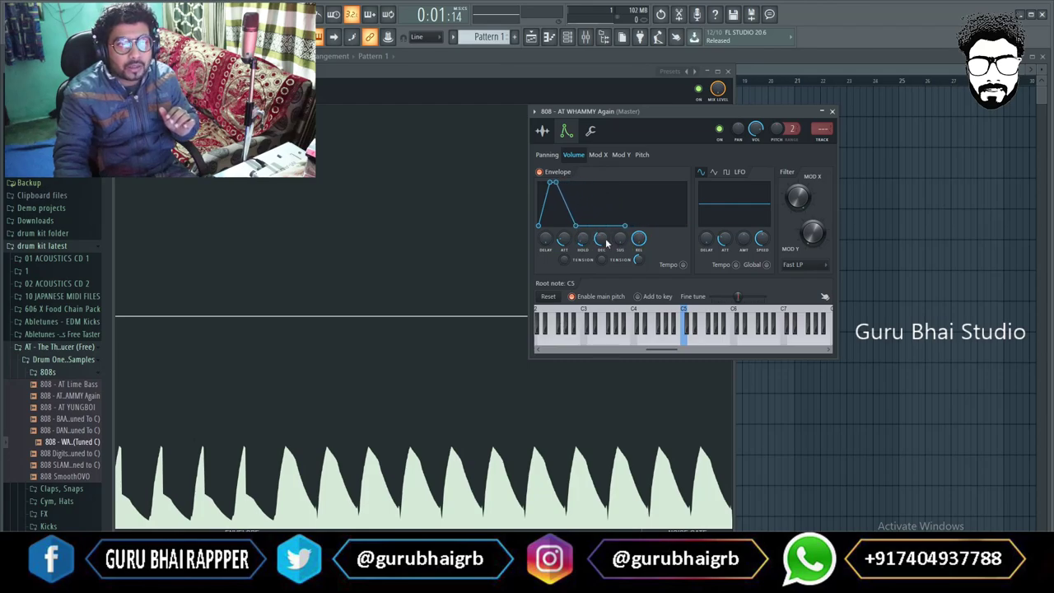
scroll(606, 243, "down", 3)
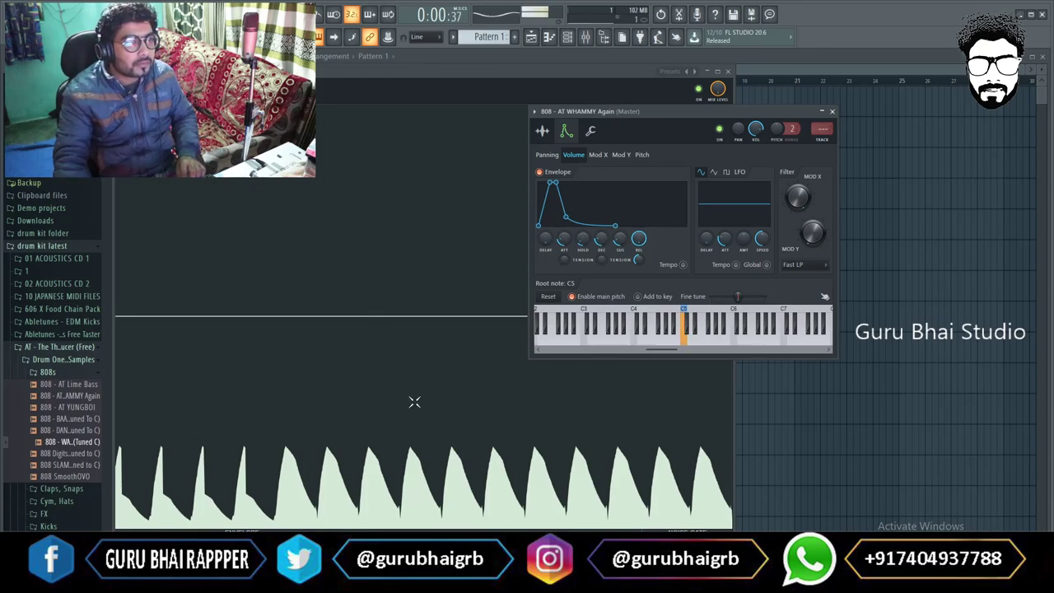
left_click(437, 428)
- Raise the volume envelope's sustain to maximum and compare the 808's waveform in the limiter with the envelope shape
left_click(780, 111)
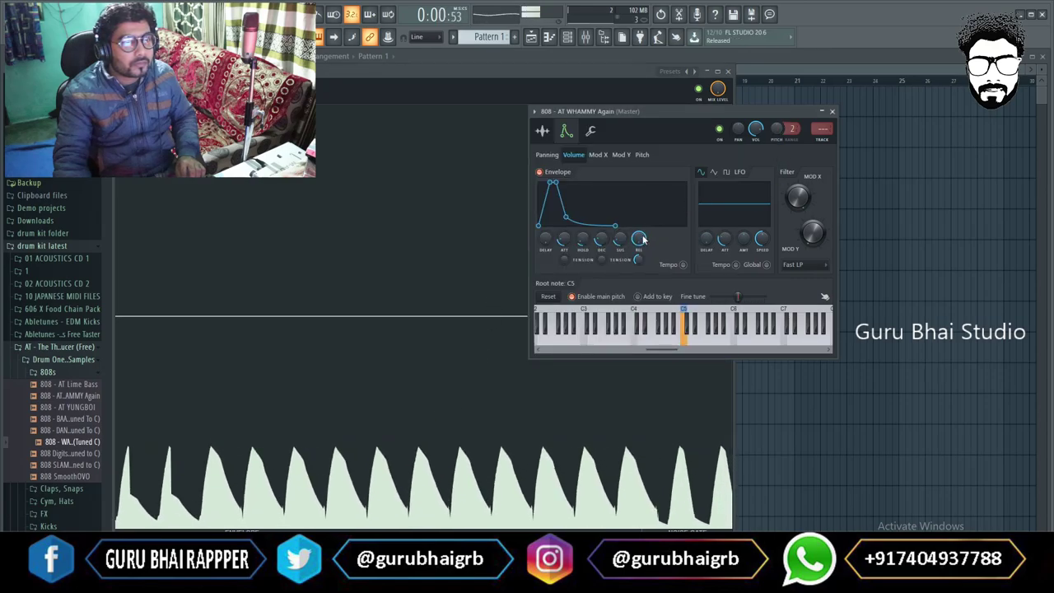
mouse_move(621, 240)
left_mouse_down()
mouse_move(622, 222)
mouse_move(623, 243)
left_mouse_up()
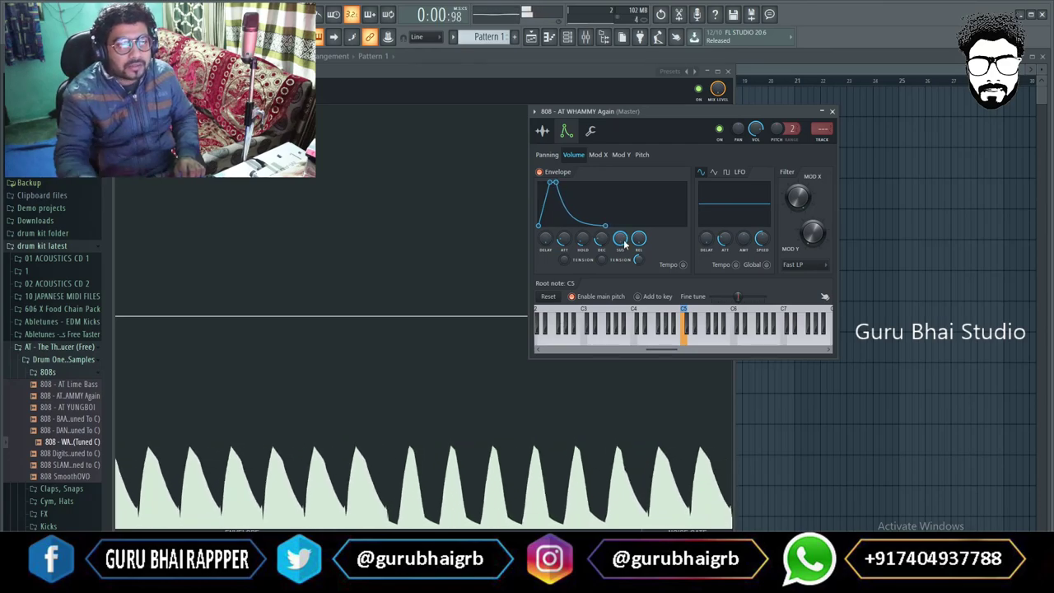
left_click(373, 407)
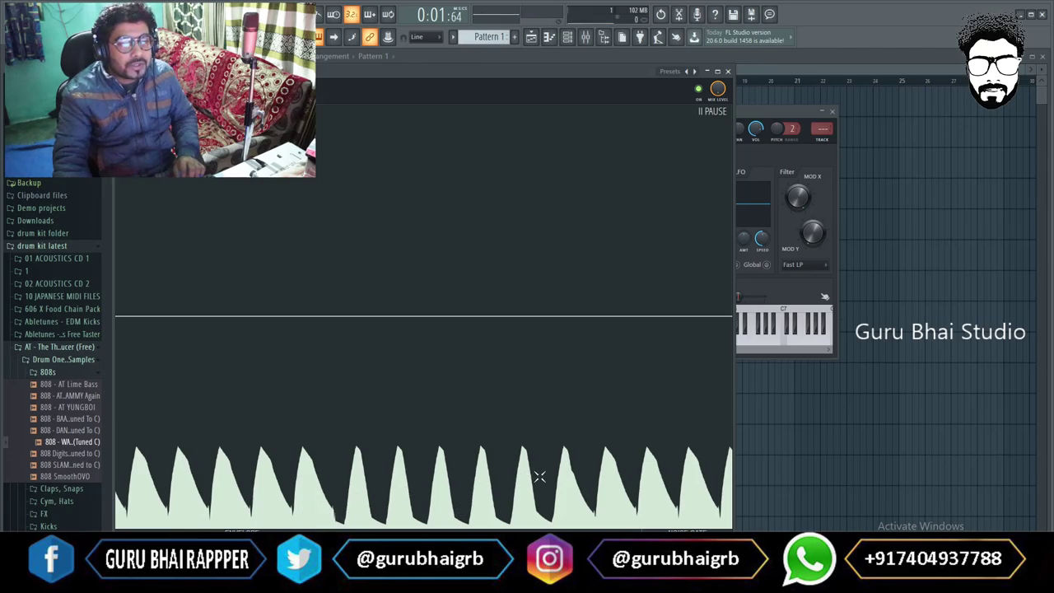
left_click(759, 109)
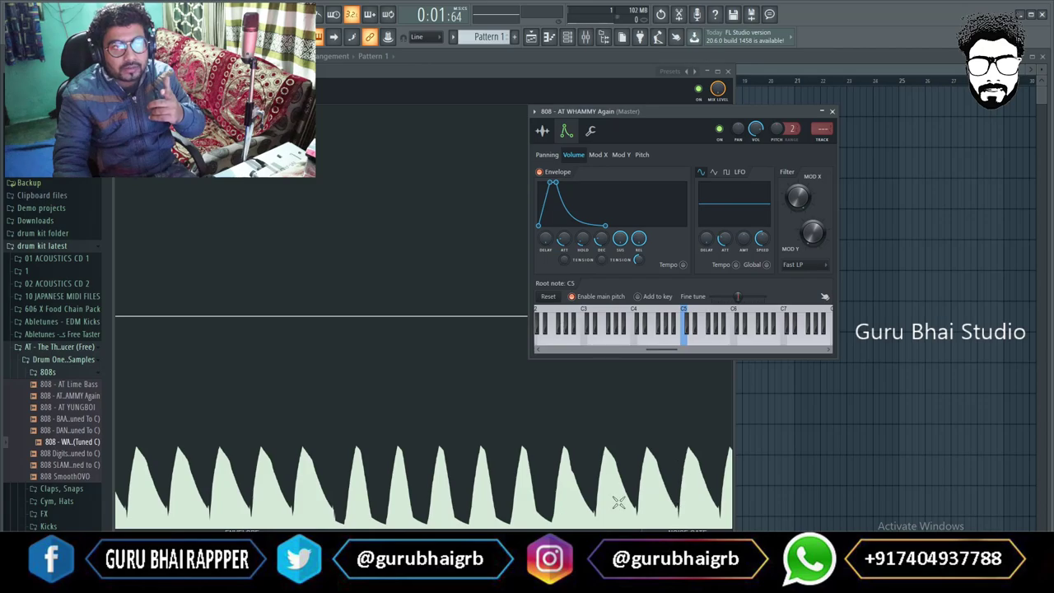
left_click(573, 305)
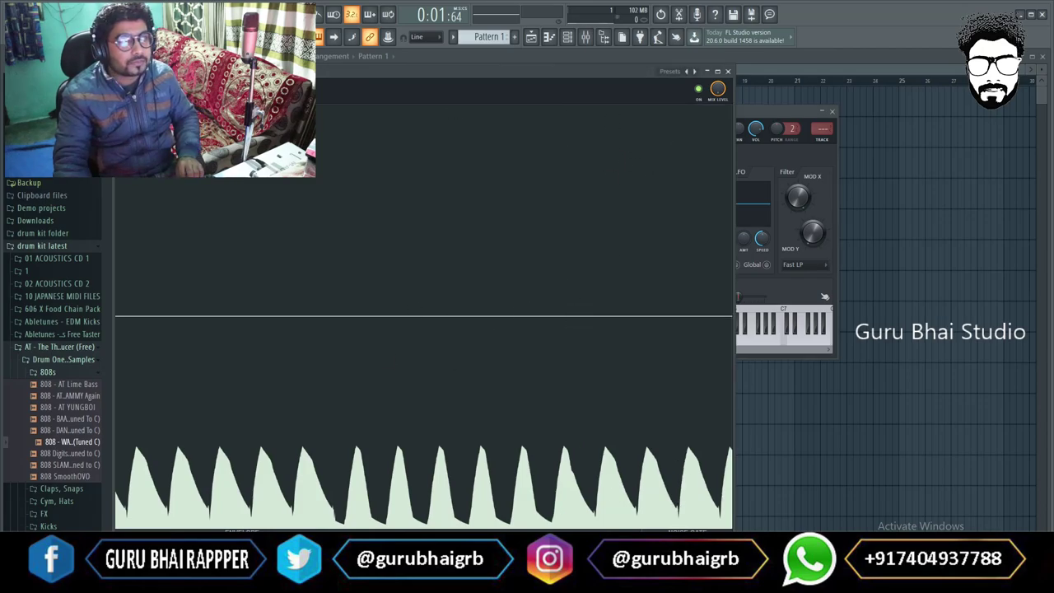
left_click(762, 109)
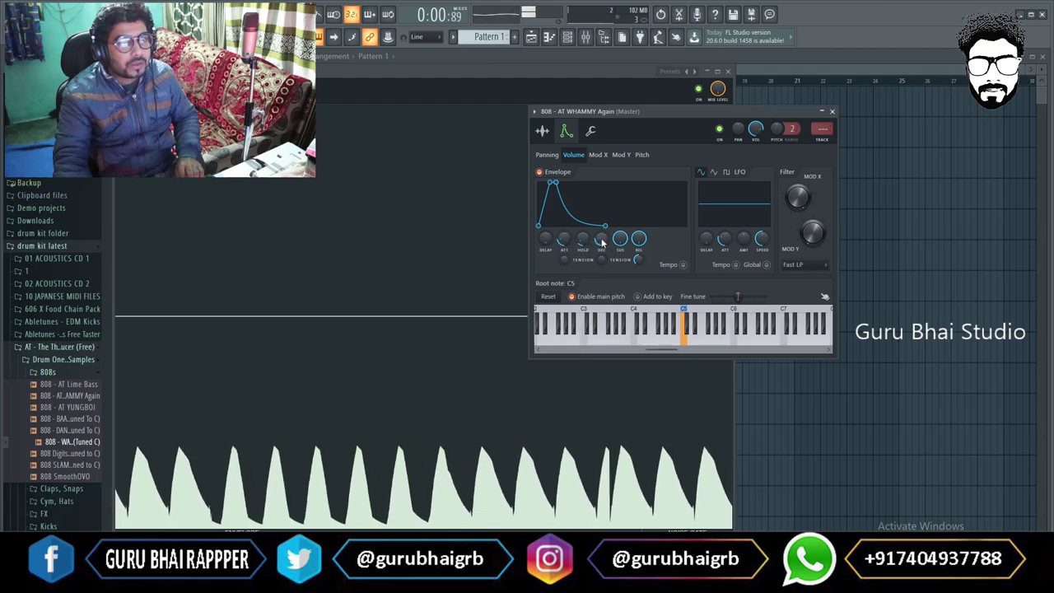
- Drop the envelope's sustain to minimum, raise it partway, and replay the pattern to hear the 808 with the partial sustain
left_click_drag(620, 240, 620, 264)
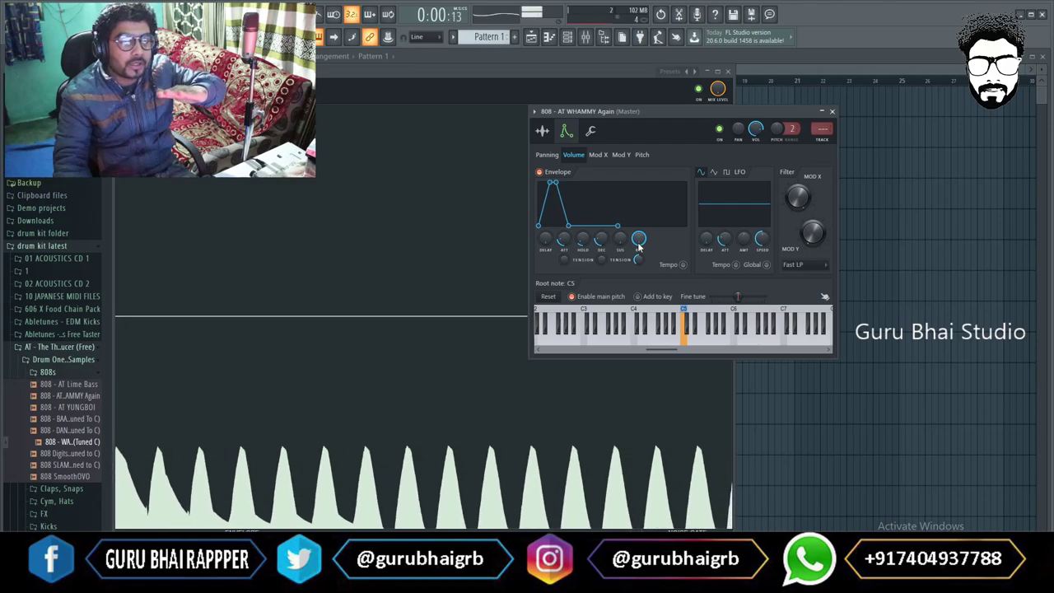
mouse_move(620, 239)
left_mouse_down()
mouse_move(620, 223)
mouse_move(621, 236)
left_mouse_up()
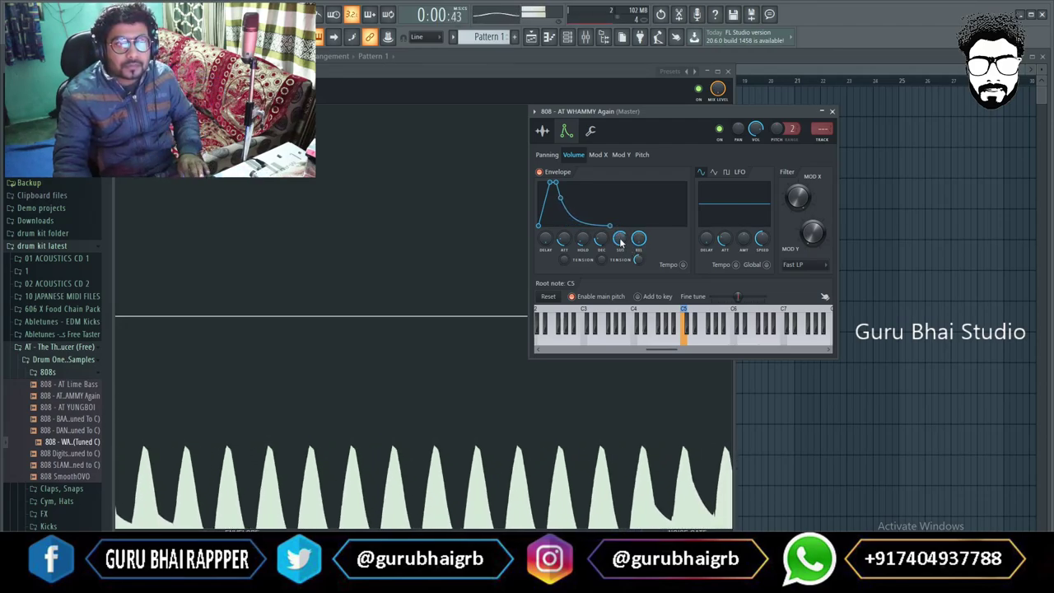
key("space")
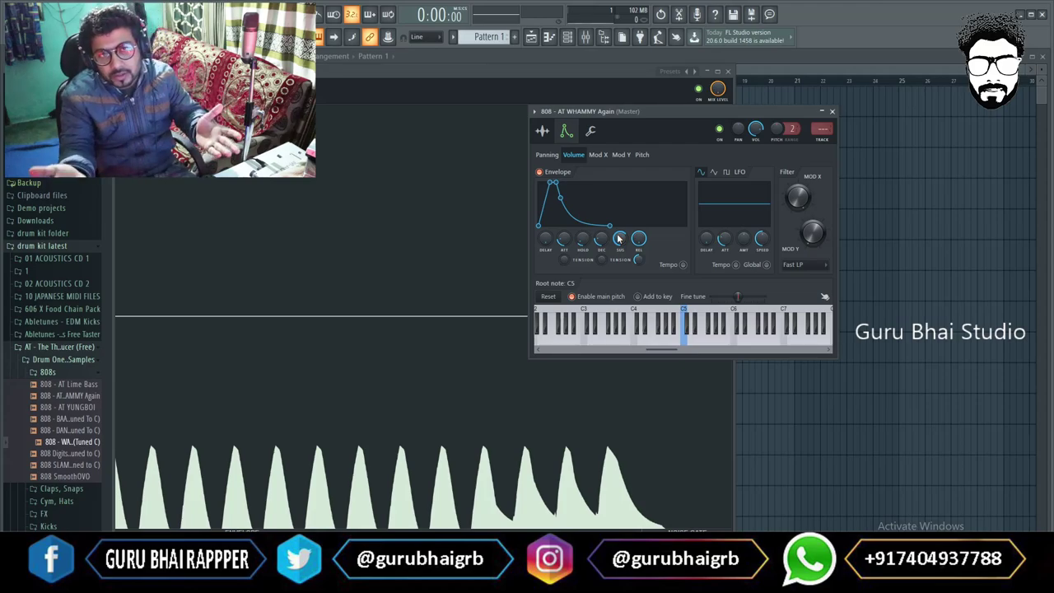
key("space")
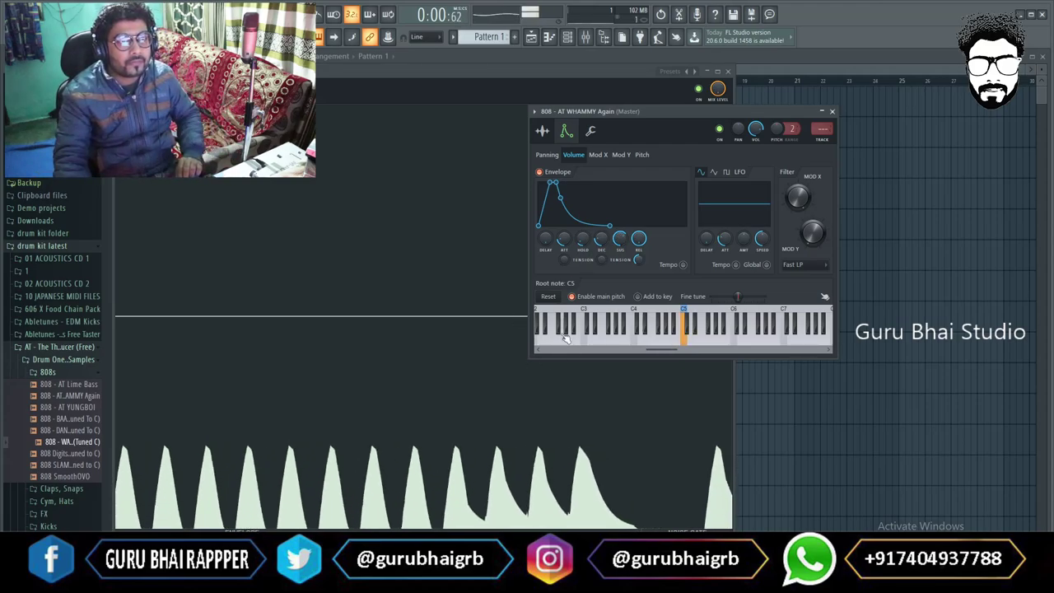
- Lengthen the 808 volume envelope's attack to about half and slightly shorten its release
left_click_drag(638, 238, 638, 239)
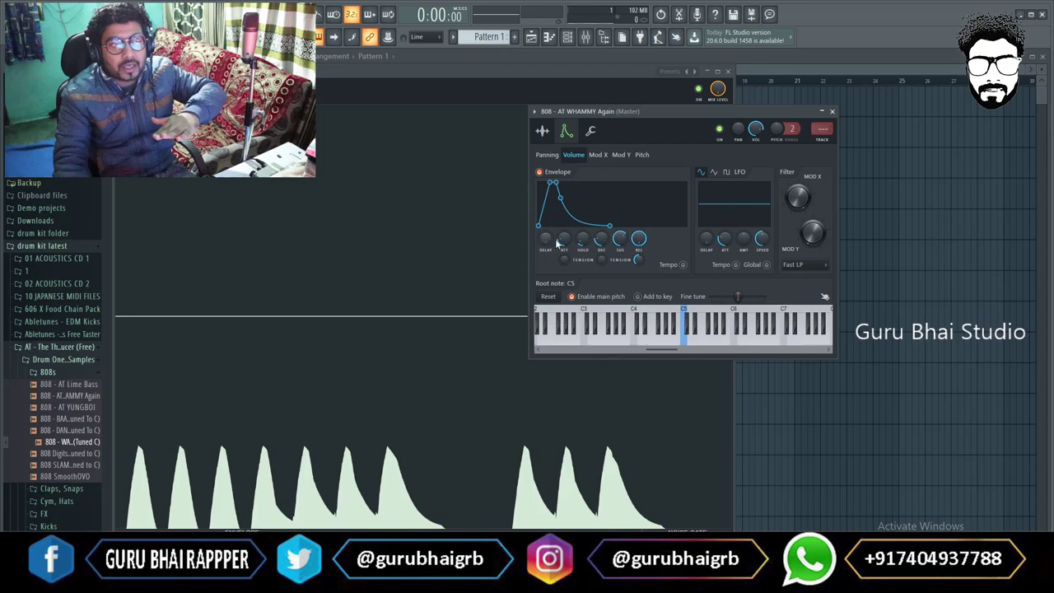
left_click_drag(562, 240, 563, 244)
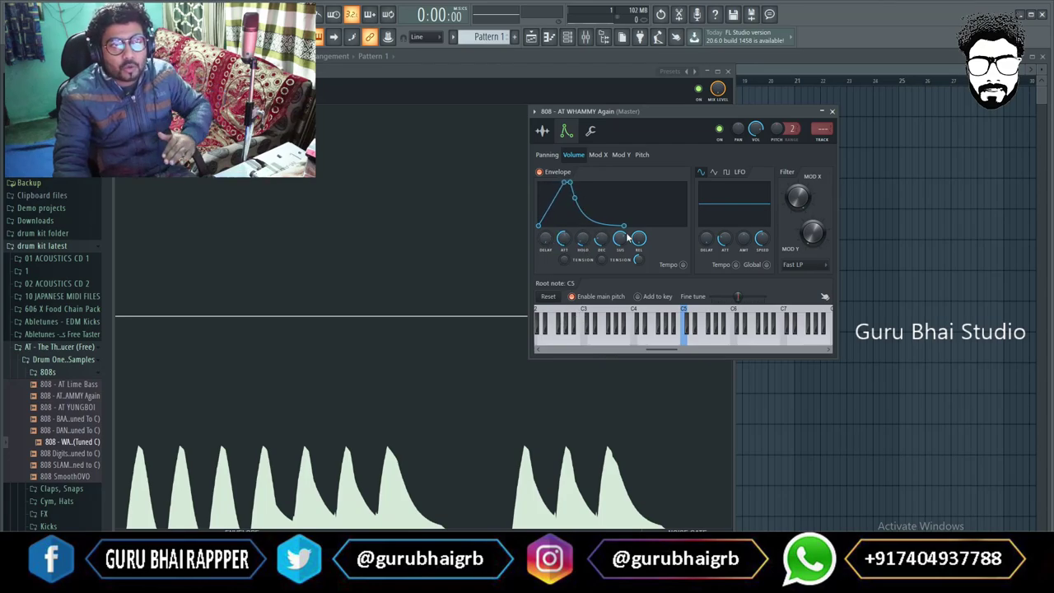
left_click_drag(640, 238, 640, 241)
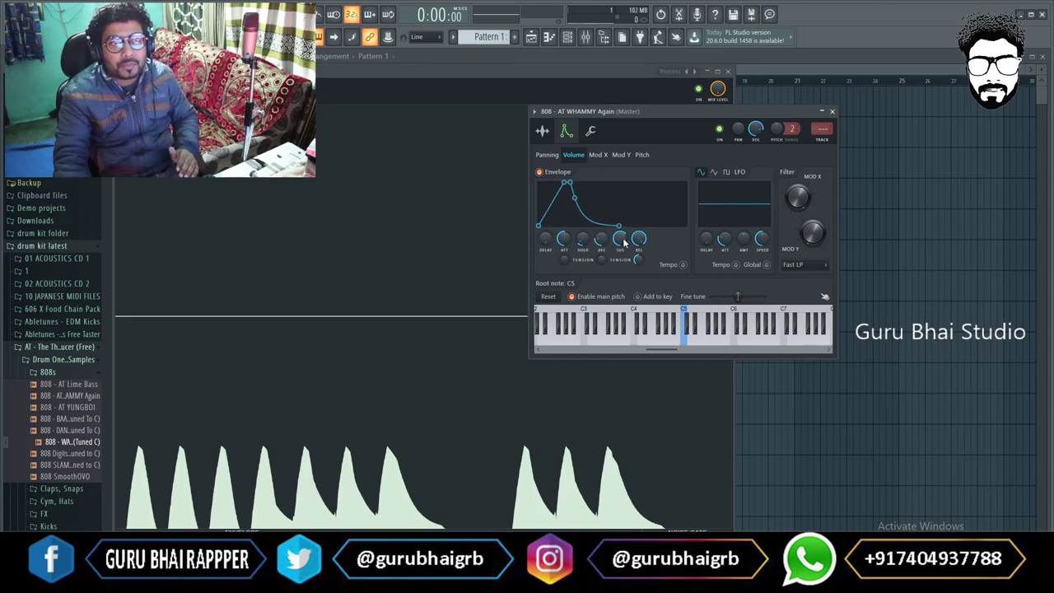
- Play the pattern before and after dropping the 808 volume envelope's release to minimum, comparing the waveforms in the limiter
key("space")
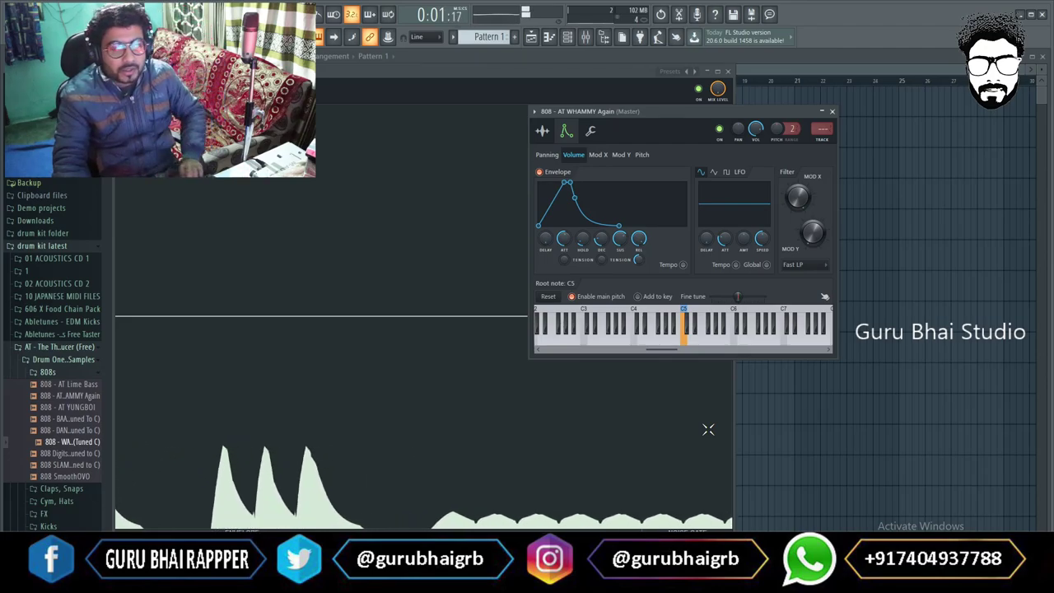
key("space")
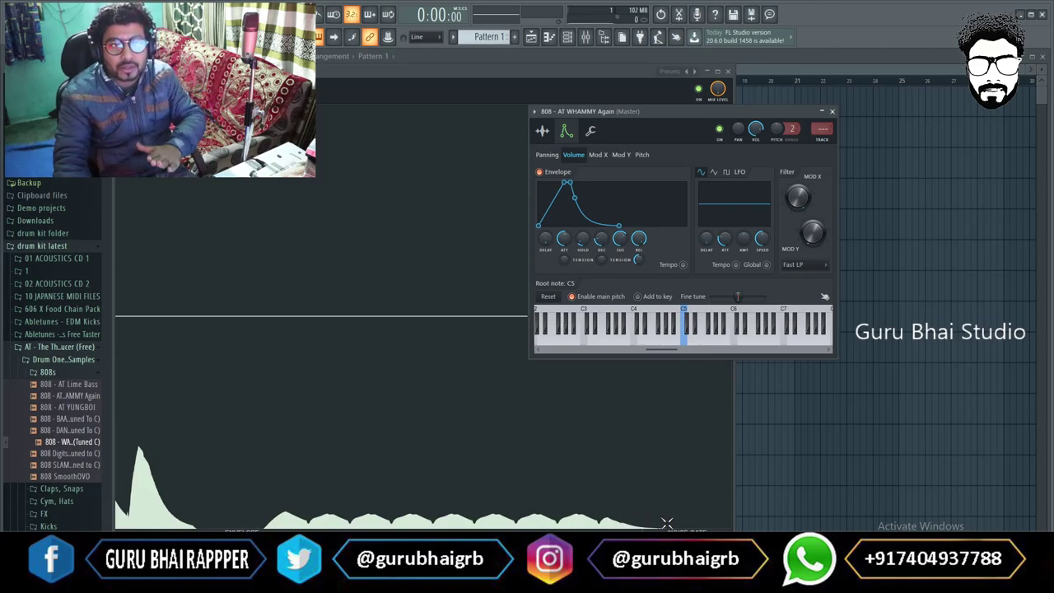
left_click_drag(638, 238, 639, 257)
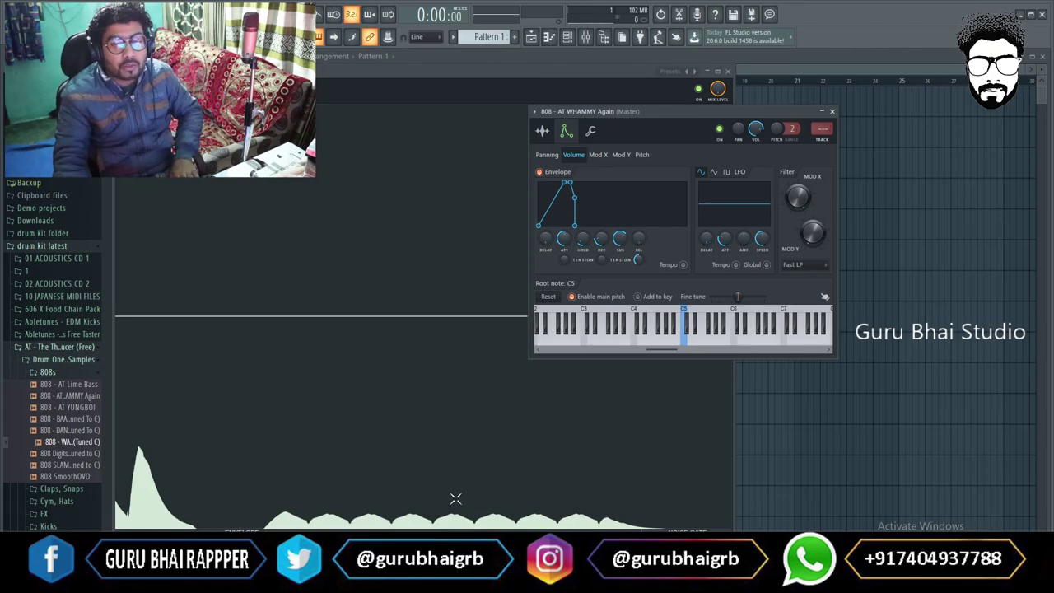
key("space")
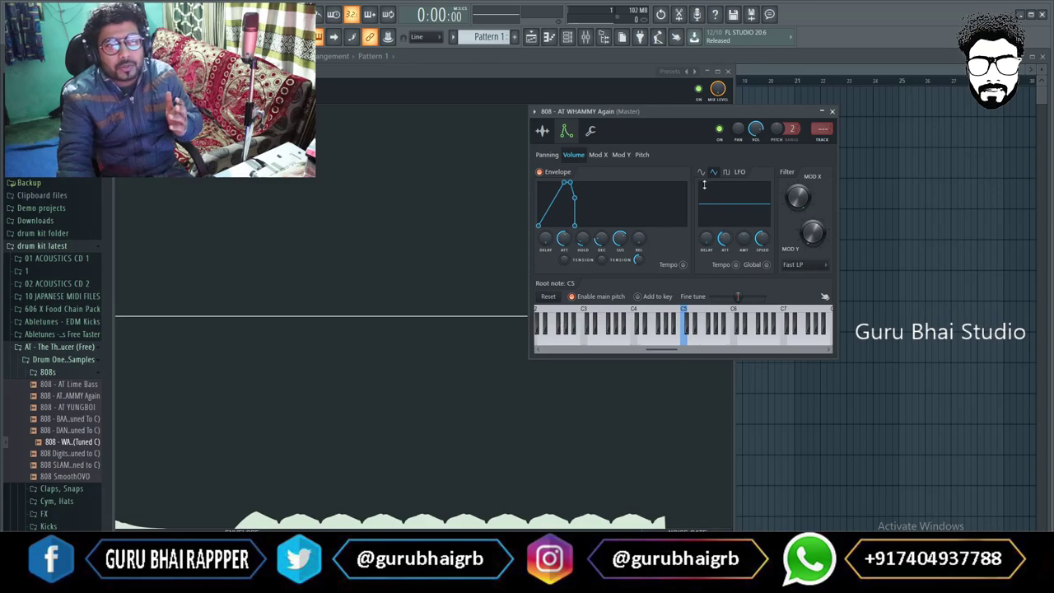
- Raise the 808's volume LFO amount and close the channel settings and Fruity Limiter windows
left_click_drag(733, 242, 761, 194)
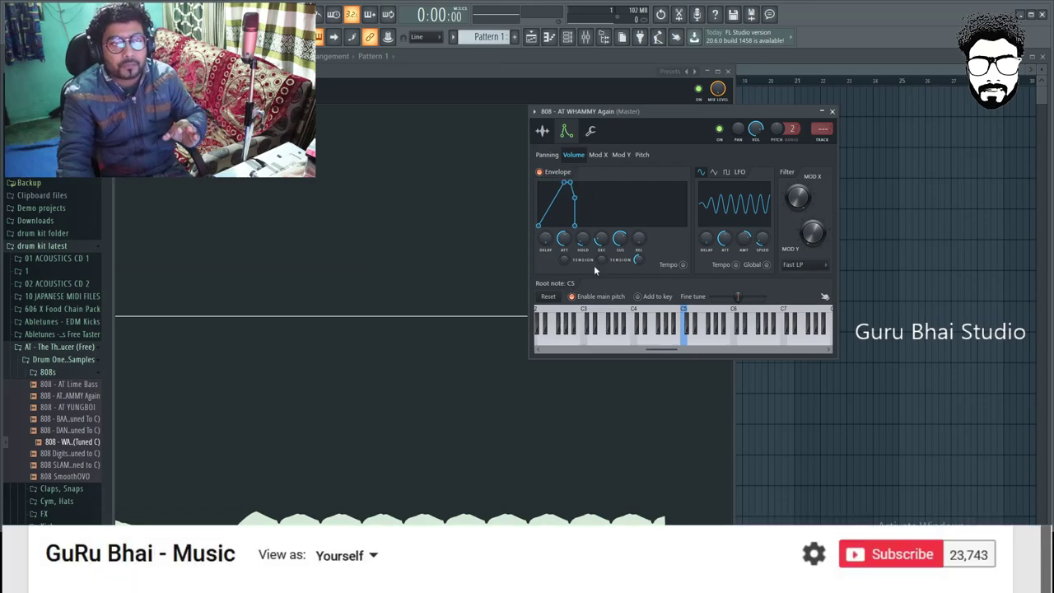
left_click(830, 111)
left_click(727, 73)
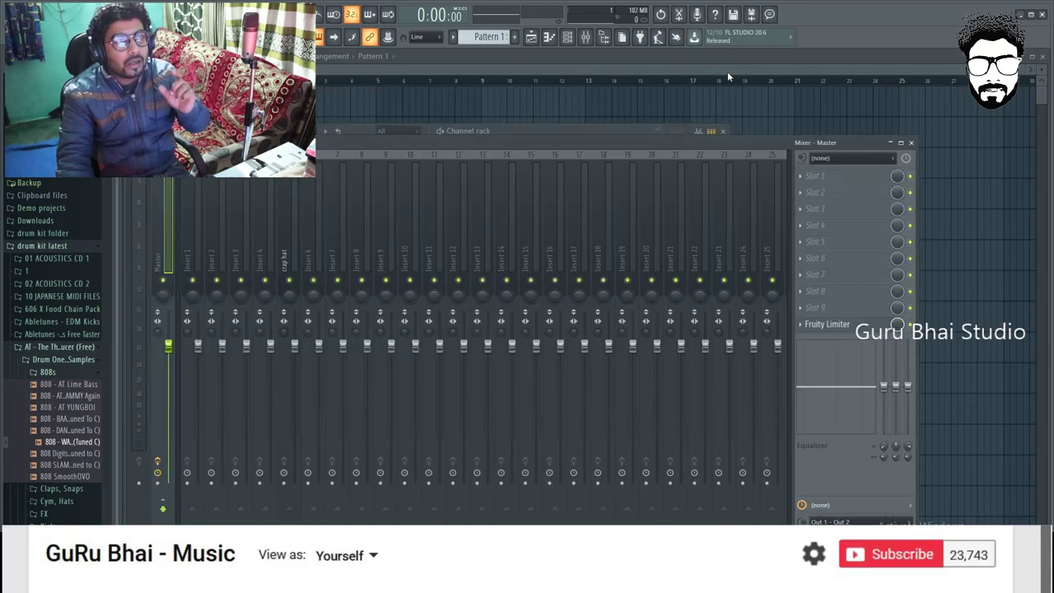